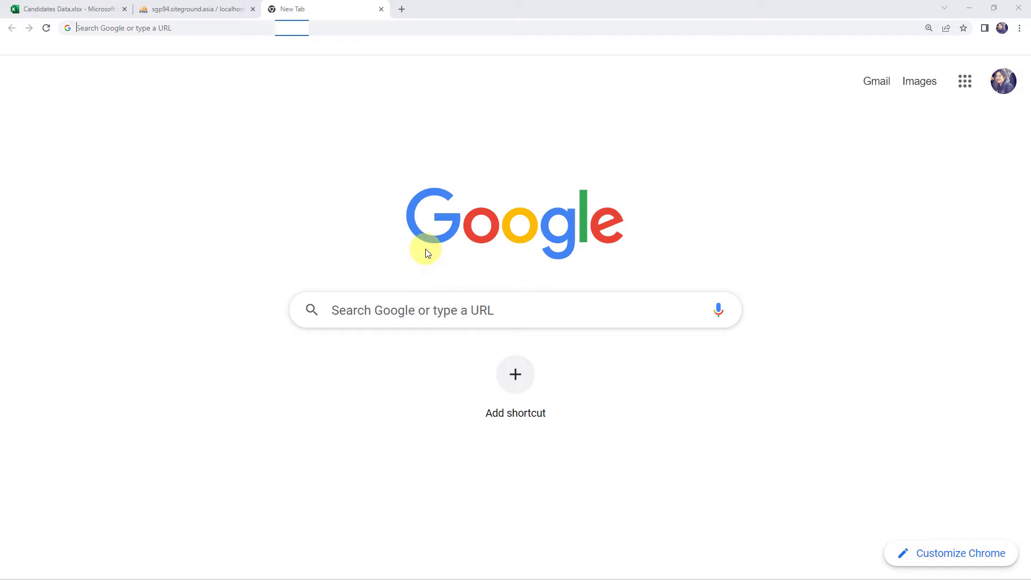
- Go to pabbly.com, open Pabbly Connect from Products, and go to its sign-in page
{"action": "type", "text": "pa"}
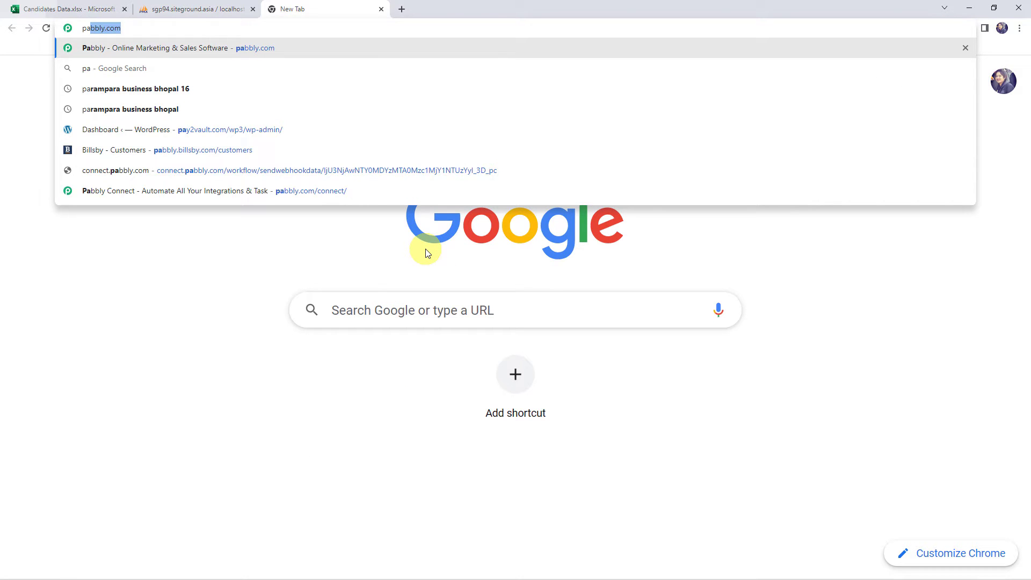
{"action": "key", "text": "Return"}
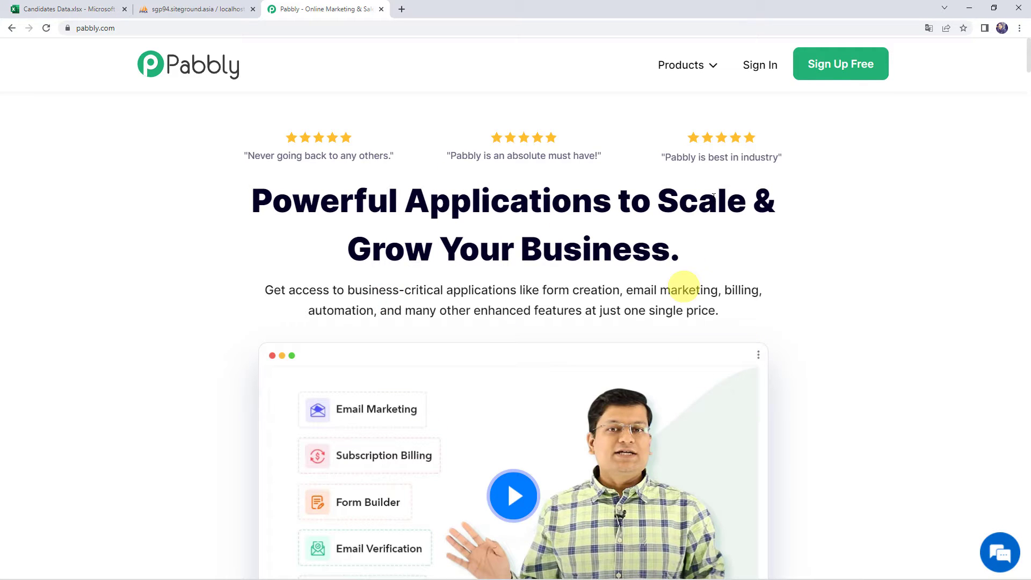
{"action": "left_click", "coordinate": [680, 65]}
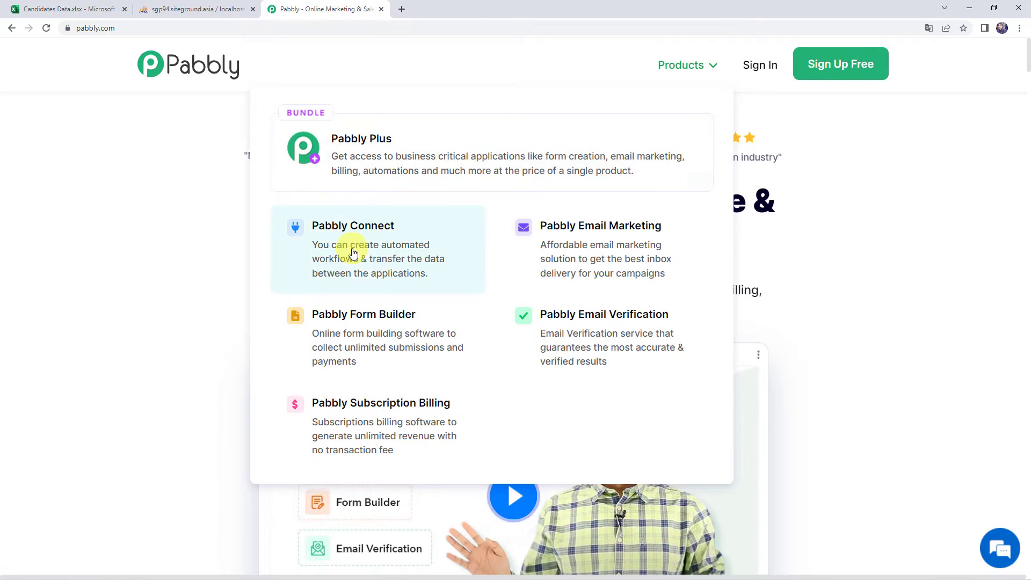
{"action": "left_click", "coordinate": [353, 252]}
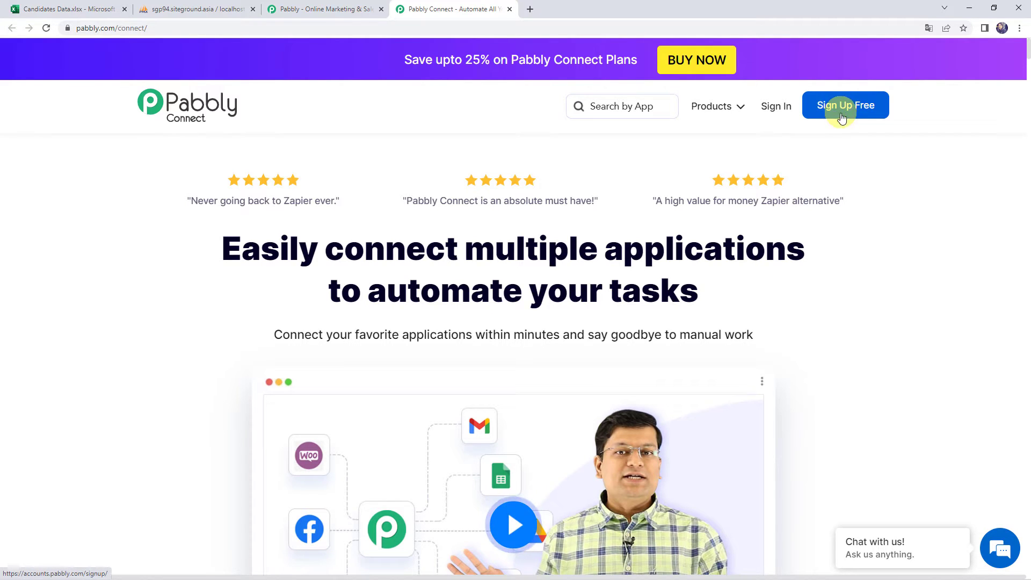
{"action": "left_click", "coordinate": [775, 110]}
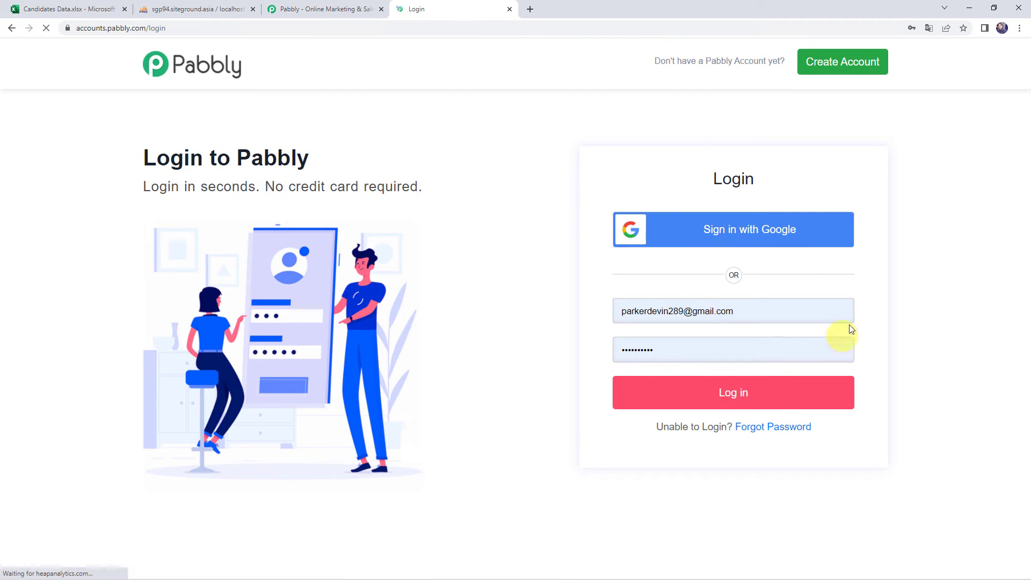
- Log in with the saved credentials and launch Pabbly Connect to view existing workflows
{"action": "left_click", "coordinate": [734, 393]}
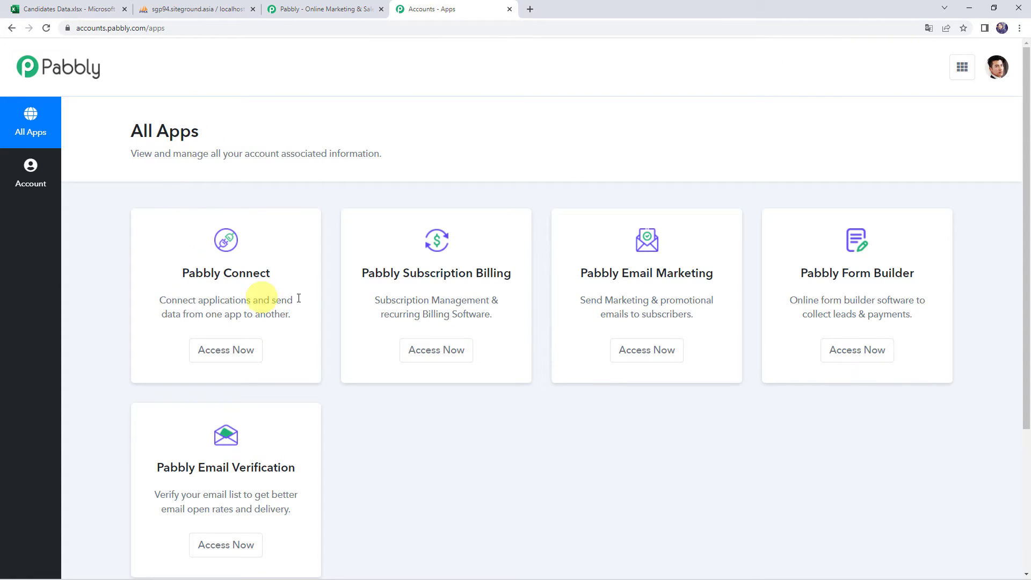
{"action": "left_click", "coordinate": [225, 351]}
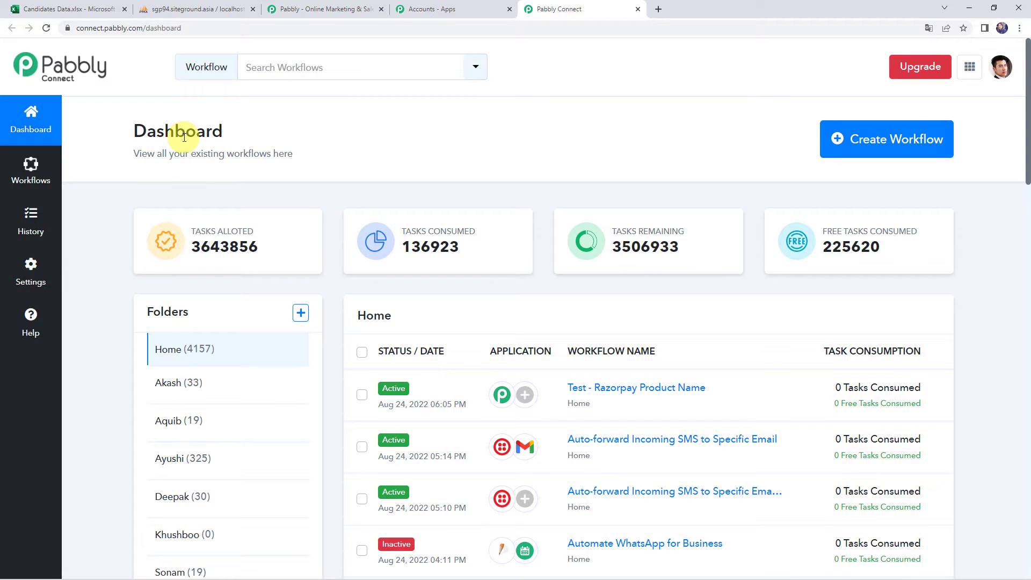
{"action": "scroll", "coordinate": [593, 483], "scroll_direction": "down", "scroll_amount": 6}
{"action": "scroll", "coordinate": [594, 484], "scroll_direction": "up", "scroll_amount": 1}
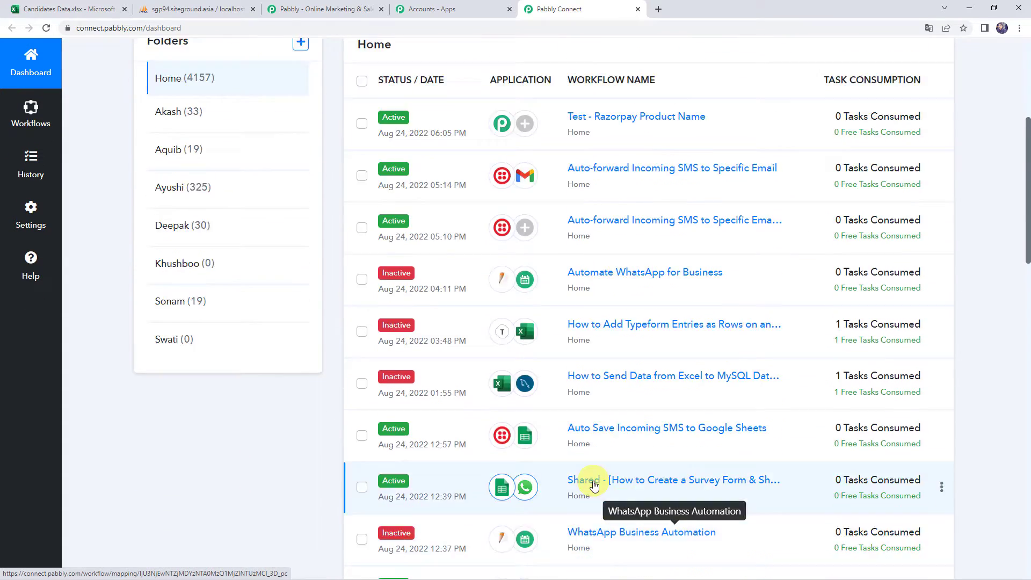
{"action": "scroll", "coordinate": [594, 484], "scroll_direction": "up", "scroll_amount": 5}
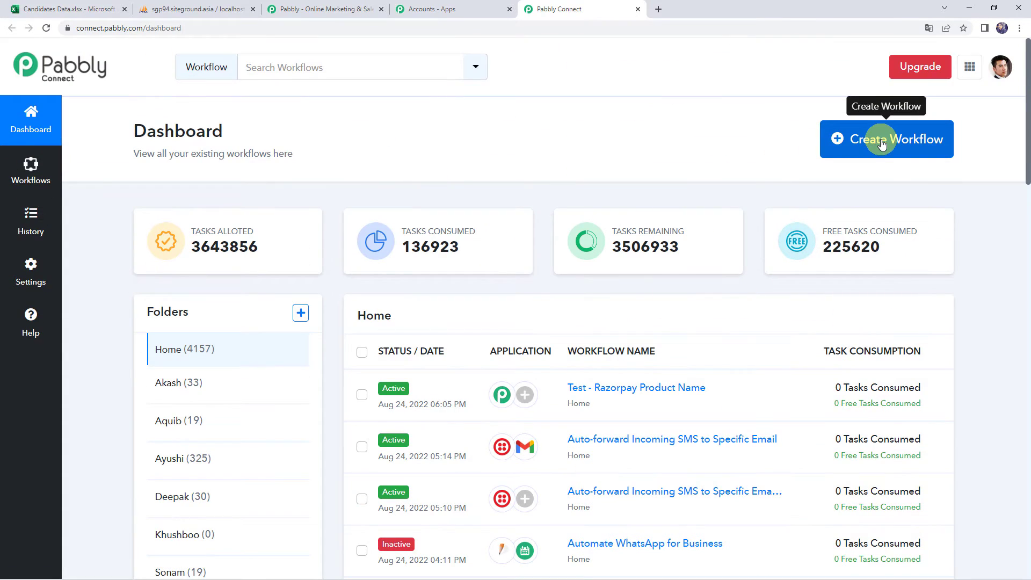
- Create a workflow named 'Microsoft Excel to MySQL Integration' using the pasted name
{"action": "left_click", "coordinate": [881, 143]}
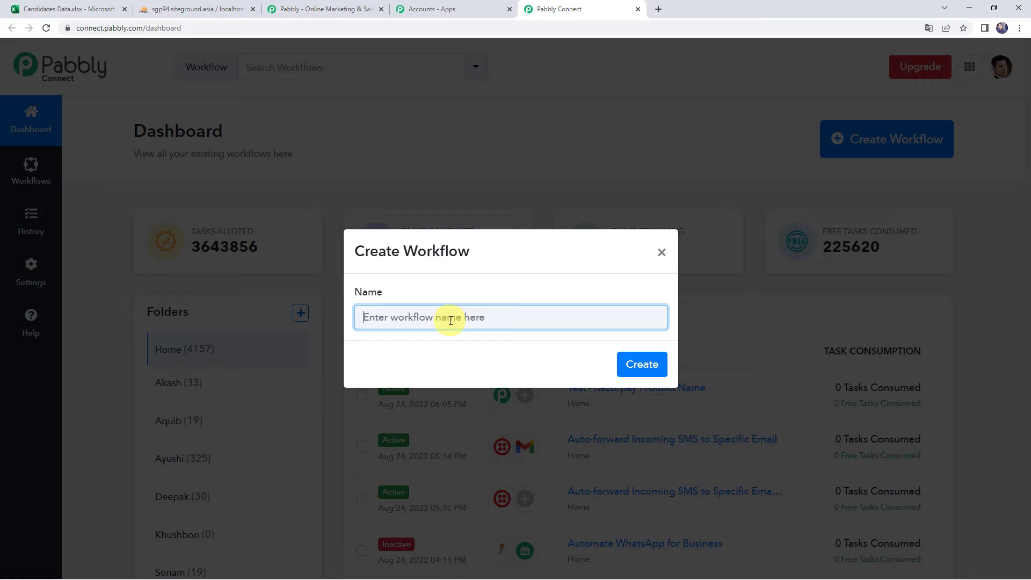
{"action": "type", "text": "Microsoft Excel to MySQL Integration"}
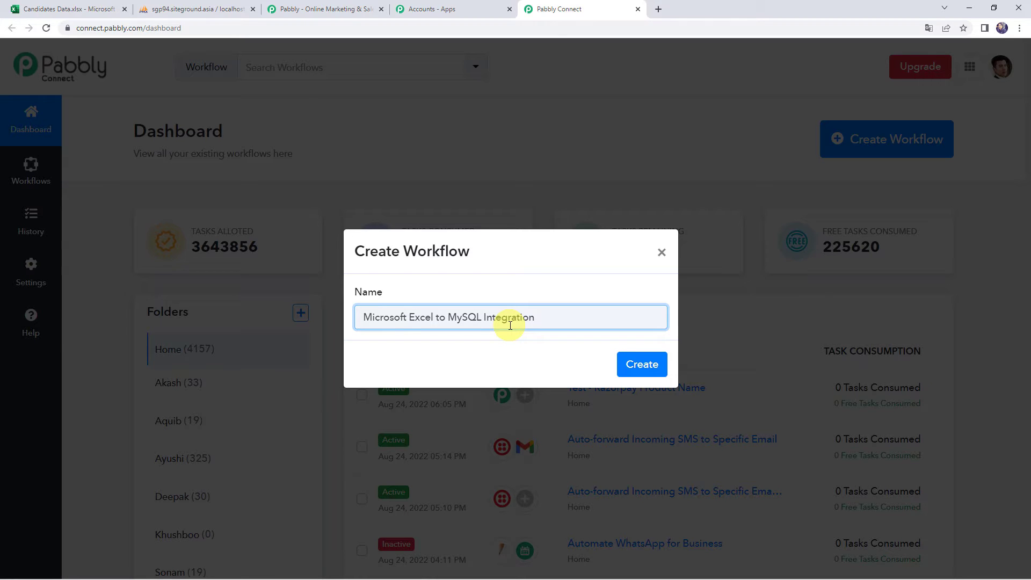
{"action": "left_click", "coordinate": [643, 363]}
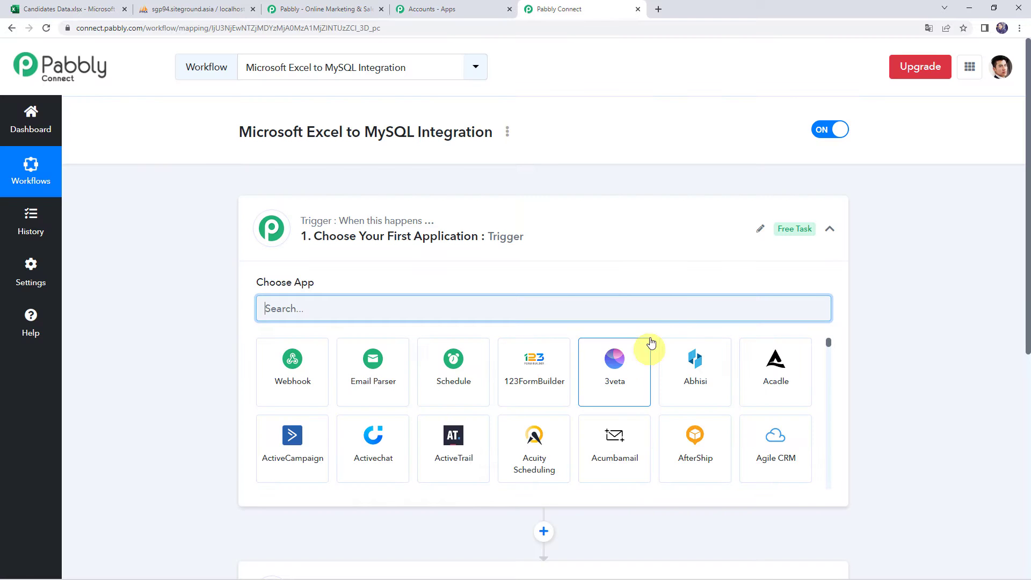
- Choose Microsoft Excel as the trigger app
{"action": "left_click", "coordinate": [518, 237]}
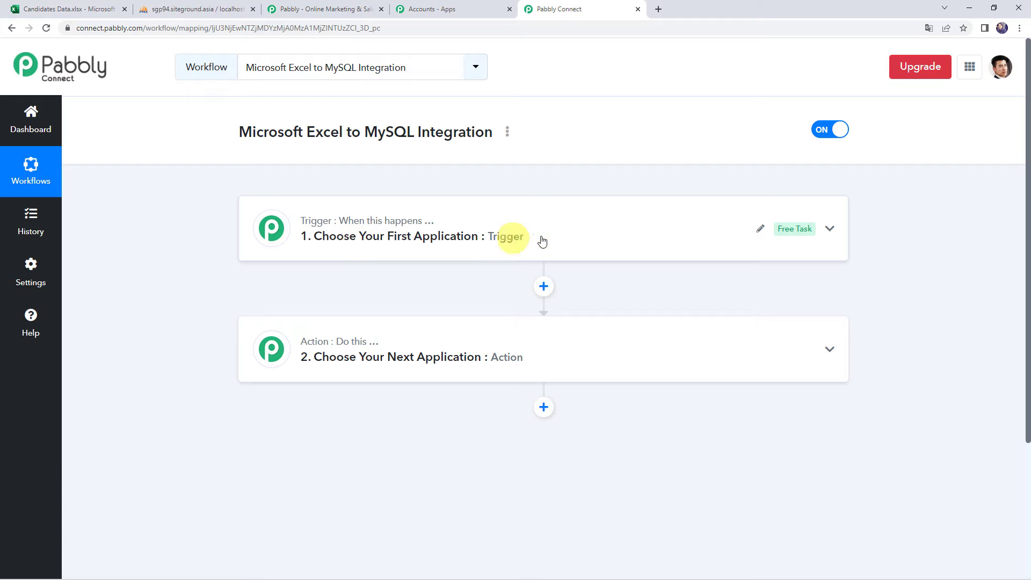
{"action": "left_click", "coordinate": [515, 240]}
{"action": "left_click", "coordinate": [347, 307]}
{"action": "type", "text": "Excel"}
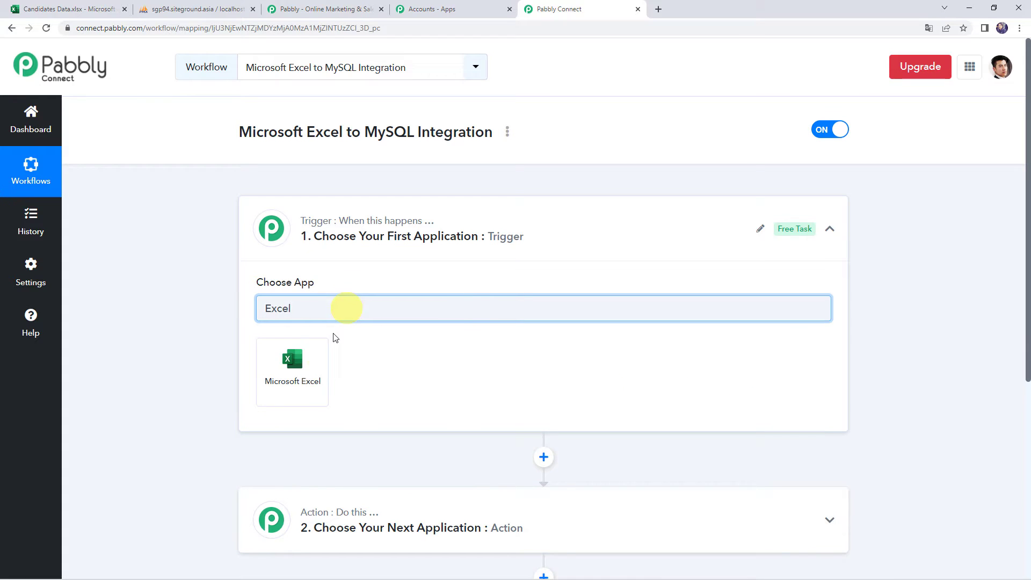
{"action": "left_click", "coordinate": [308, 377]}
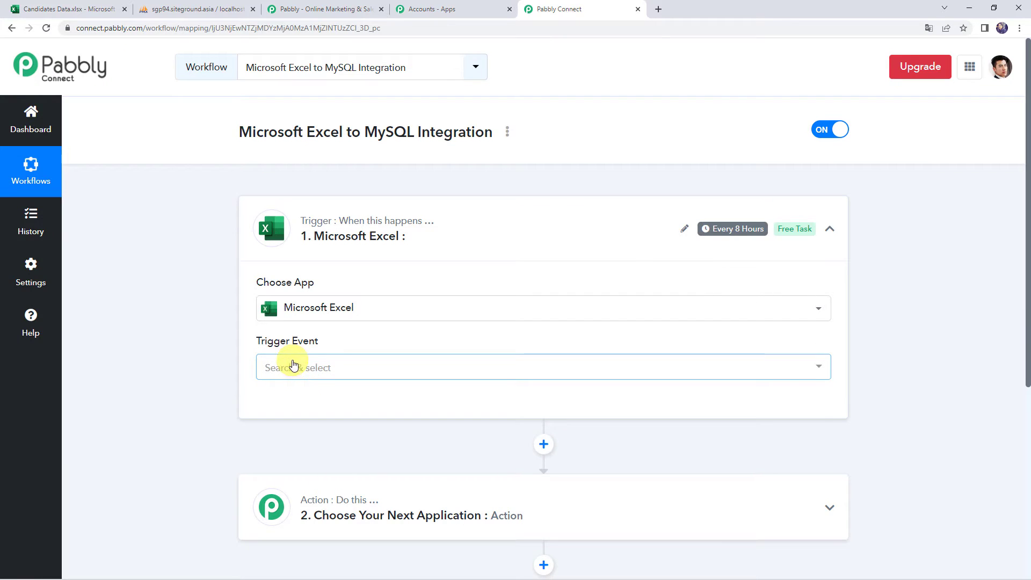
- Set the trigger event to New Row in Worksheet and begin connecting an Excel account
{"action": "left_click", "coordinate": [296, 369]}
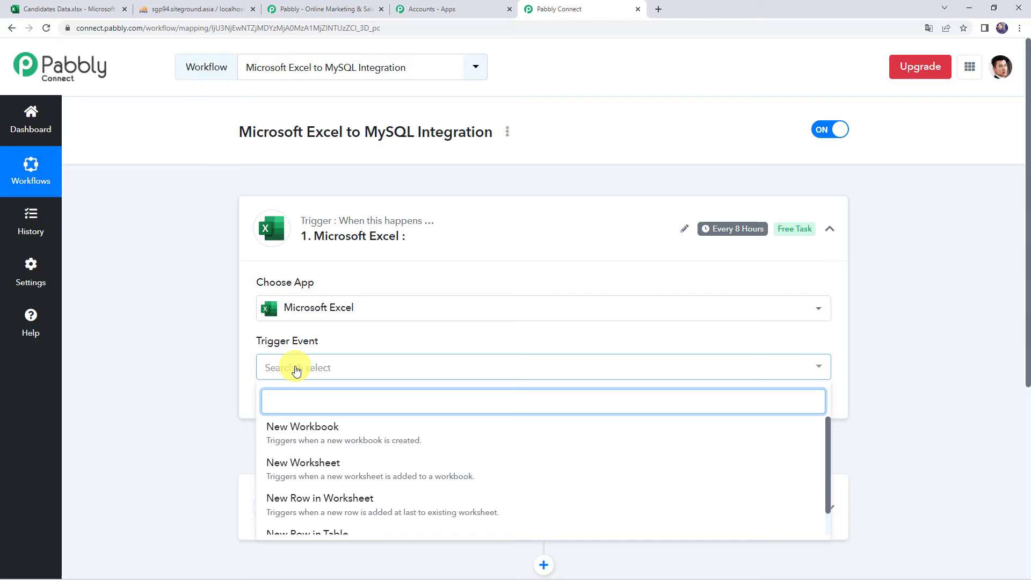
{"action": "left_click", "coordinate": [339, 502]}
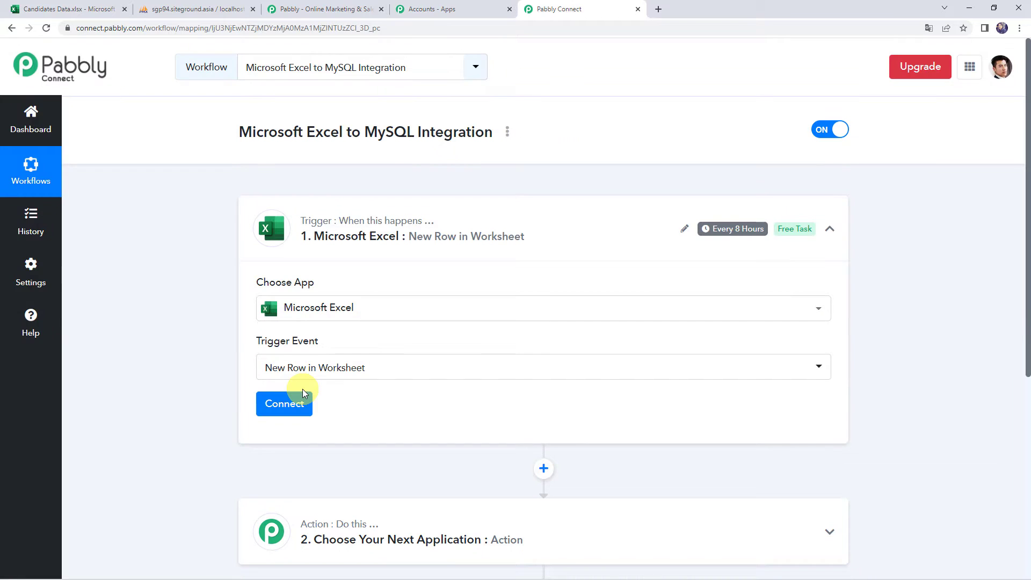
{"action": "left_click", "coordinate": [271, 407]}
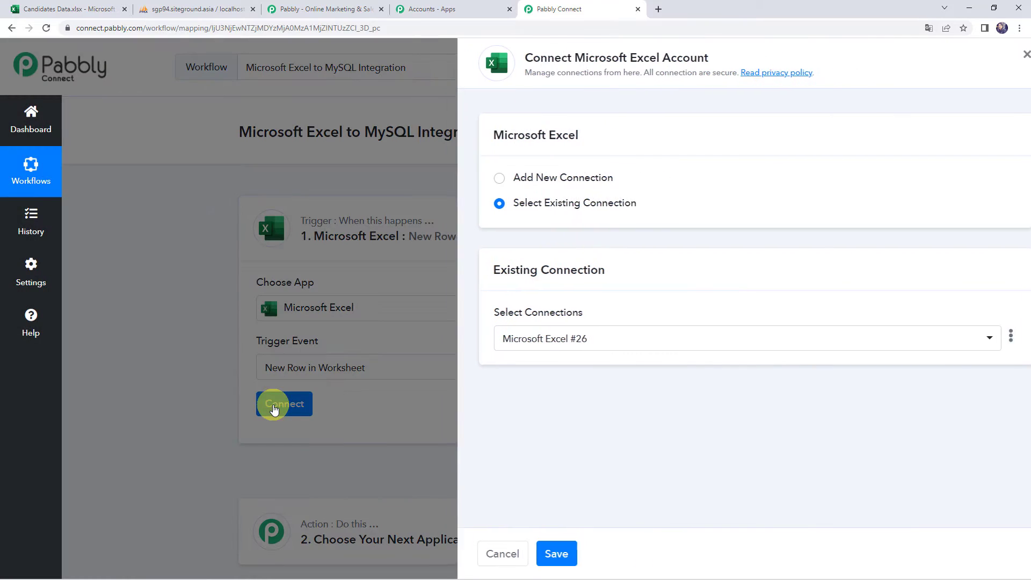
- Add a new Microsoft Excel connection and grant Pabbly Connect access to the account
{"action": "left_click", "coordinate": [517, 177]}
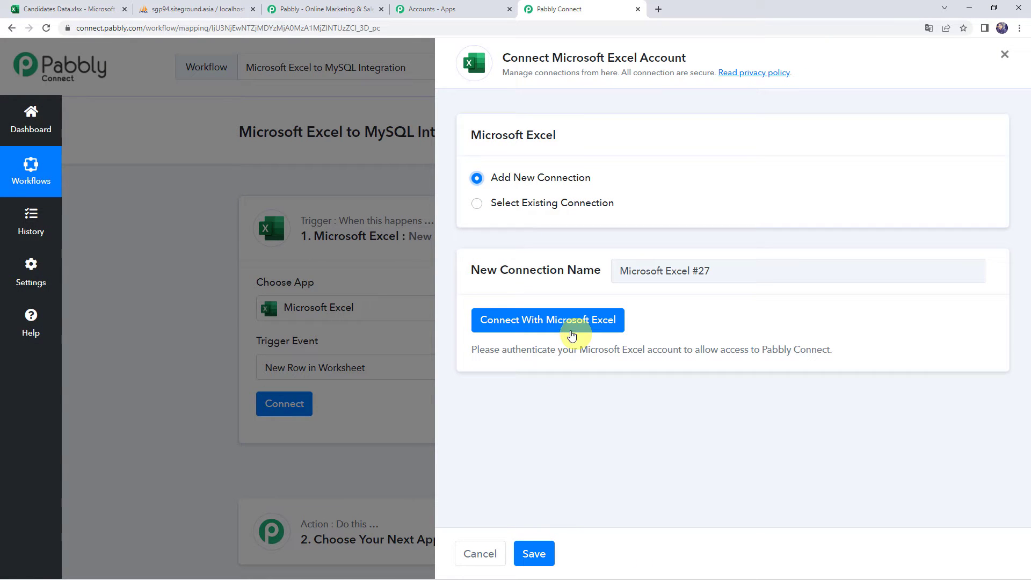
{"action": "left_click", "coordinate": [590, 325]}
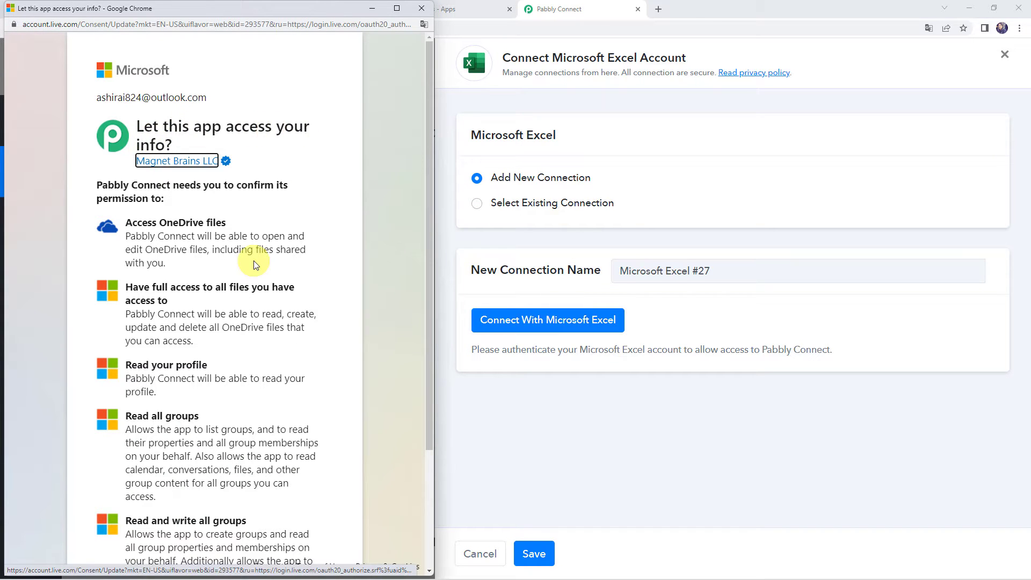
{"action": "scroll", "coordinate": [255, 264], "scroll_direction": "down", "scroll_amount": 3}
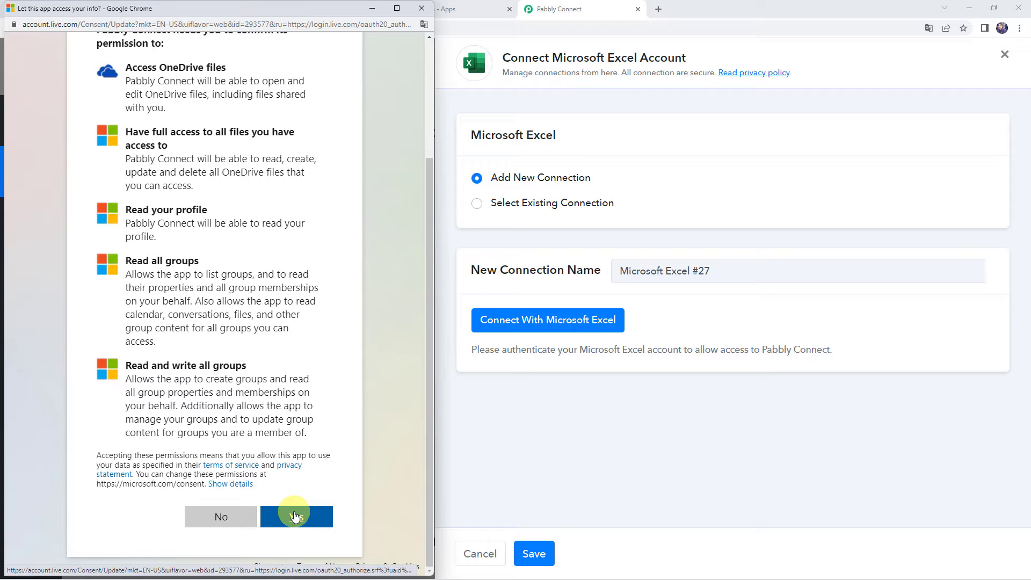
{"action": "left_click", "coordinate": [295, 516]}
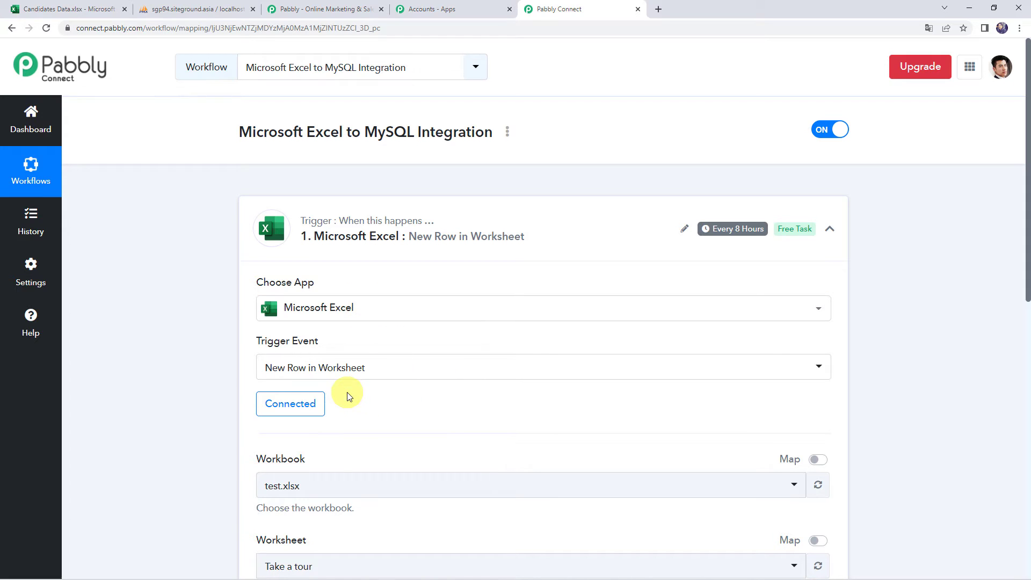
- Select Candidates Data.xlsx as the trigger's workbook
{"action": "scroll", "coordinate": [208, 377], "scroll_direction": "down", "scroll_amount": 4}
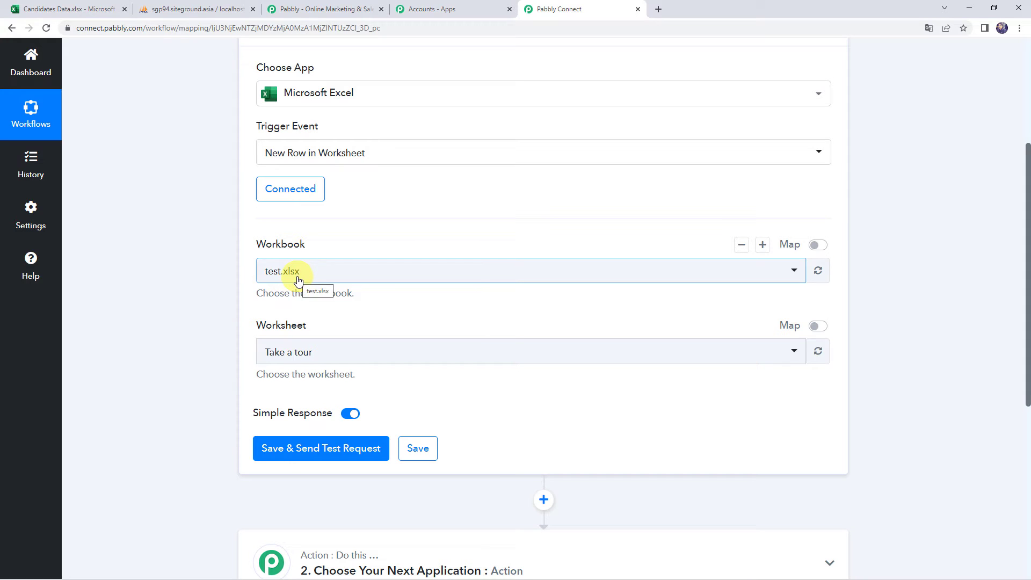
{"action": "left_click", "coordinate": [777, 278]}
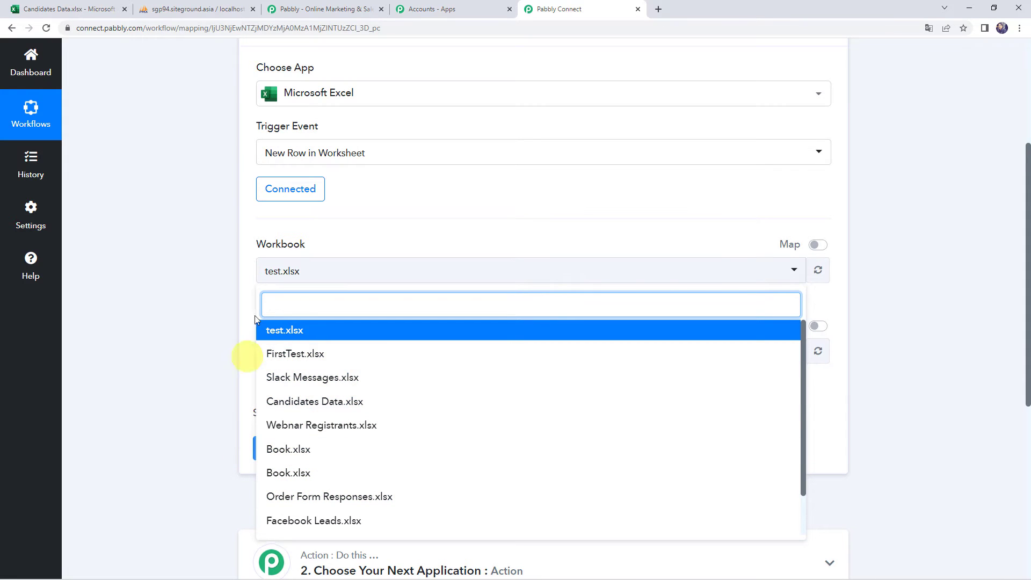
{"action": "left_click", "coordinate": [124, 243]}
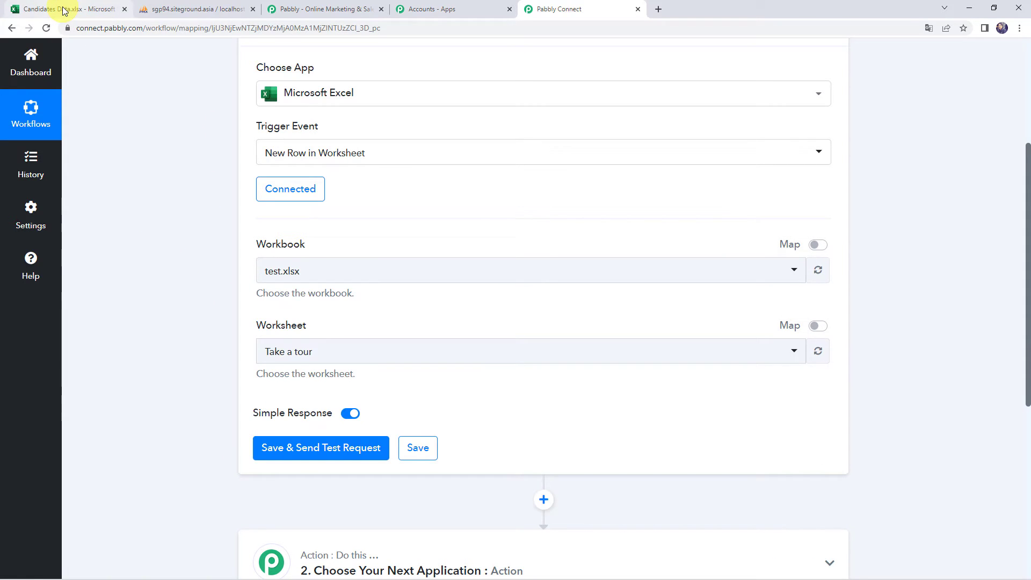
{"action": "left_click", "coordinate": [64, 11]}
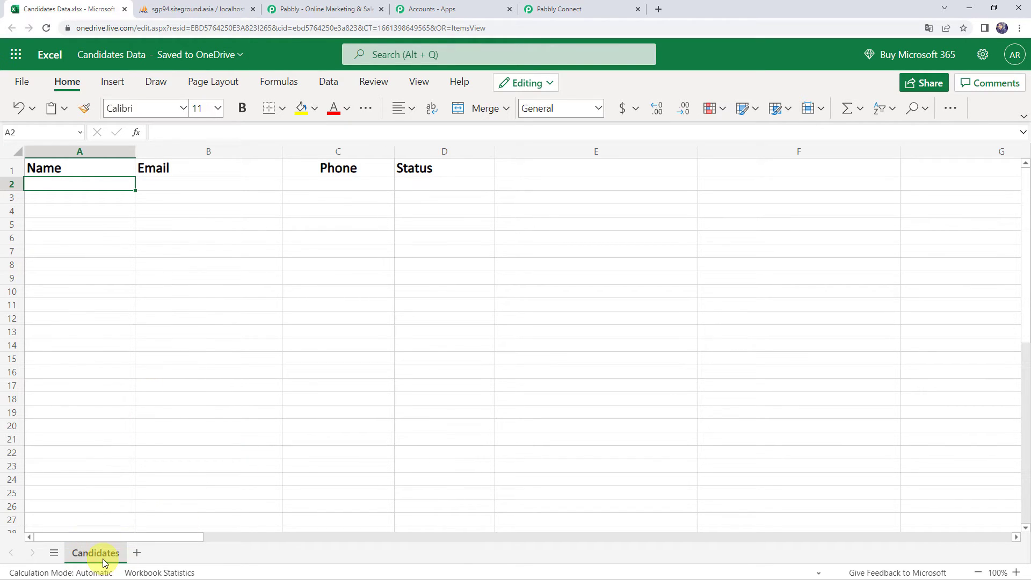
{"action": "left_click", "coordinate": [241, 292]}
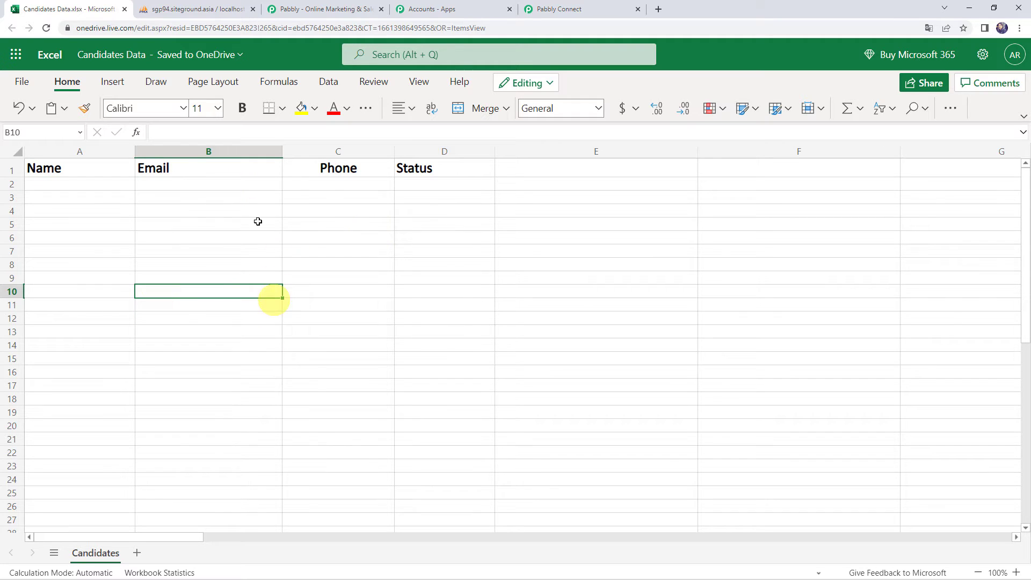
{"action": "left_click", "coordinate": [583, 4]}
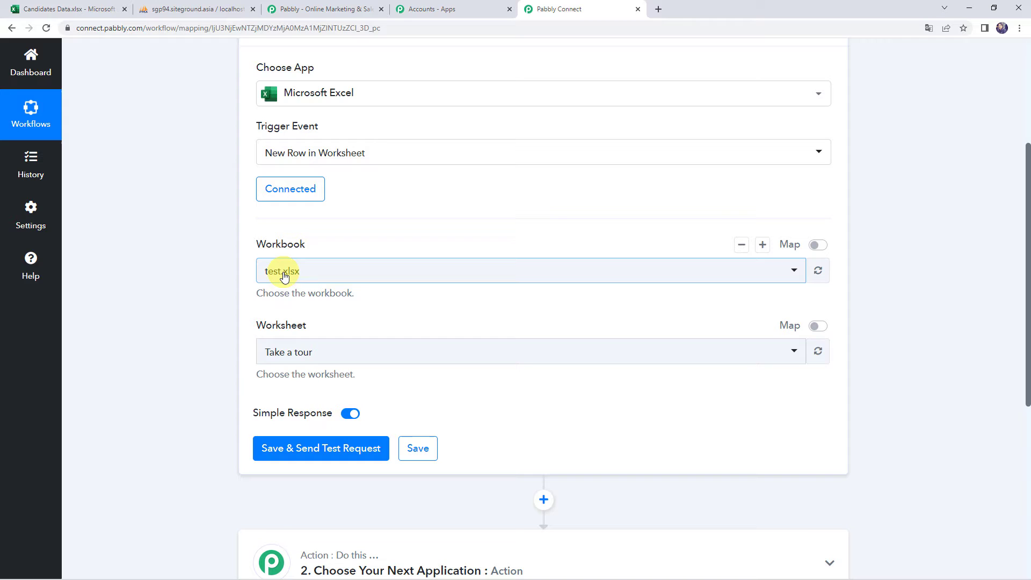
{"action": "left_click", "coordinate": [284, 276]}
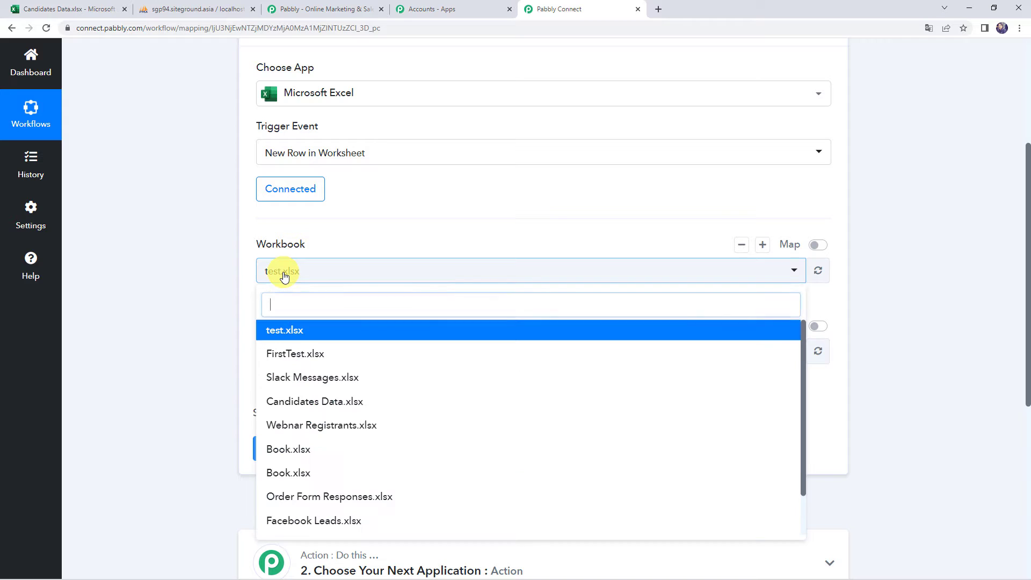
{"action": "left_click", "coordinate": [296, 403]}
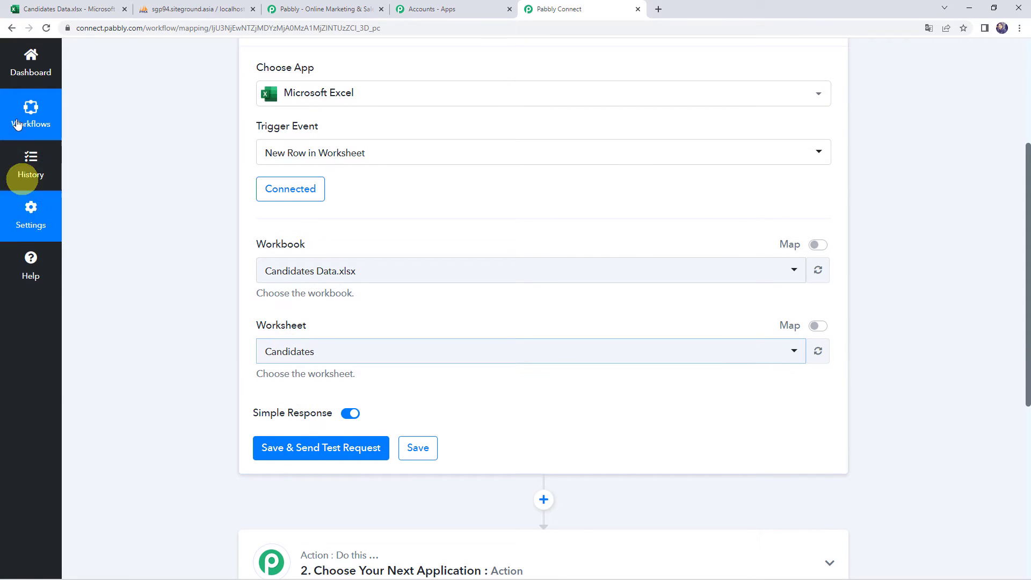
- Select the Candidates worksheet for the trigger
{"action": "left_click", "coordinate": [59, 6]}
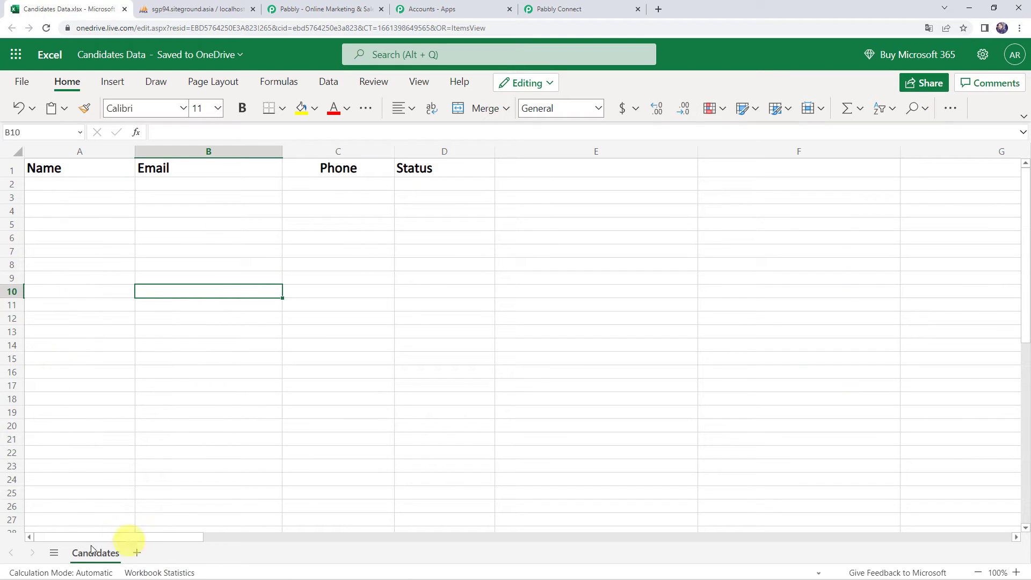
{"action": "left_click", "coordinate": [572, 8]}
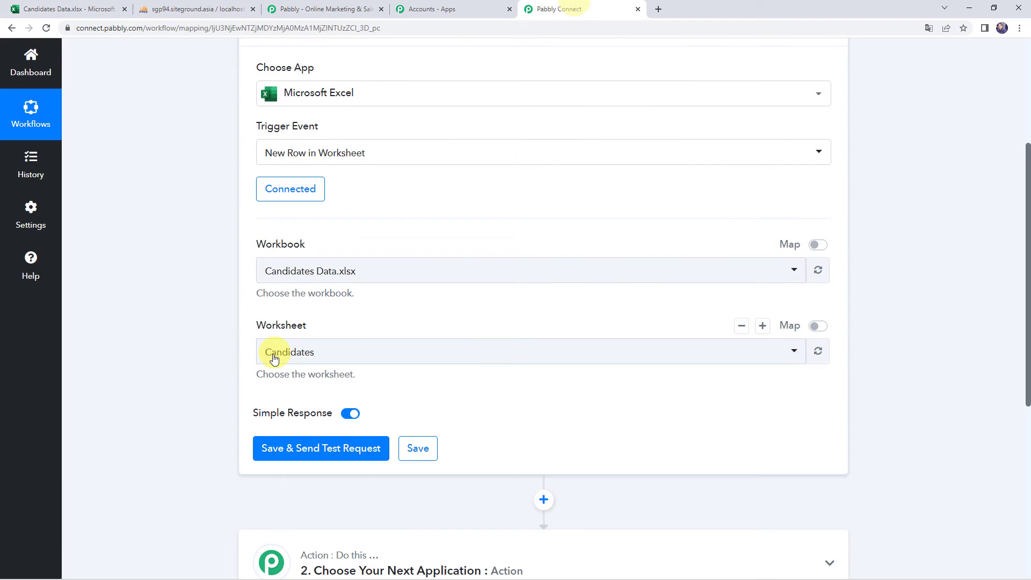
{"action": "left_click", "coordinate": [308, 358]}
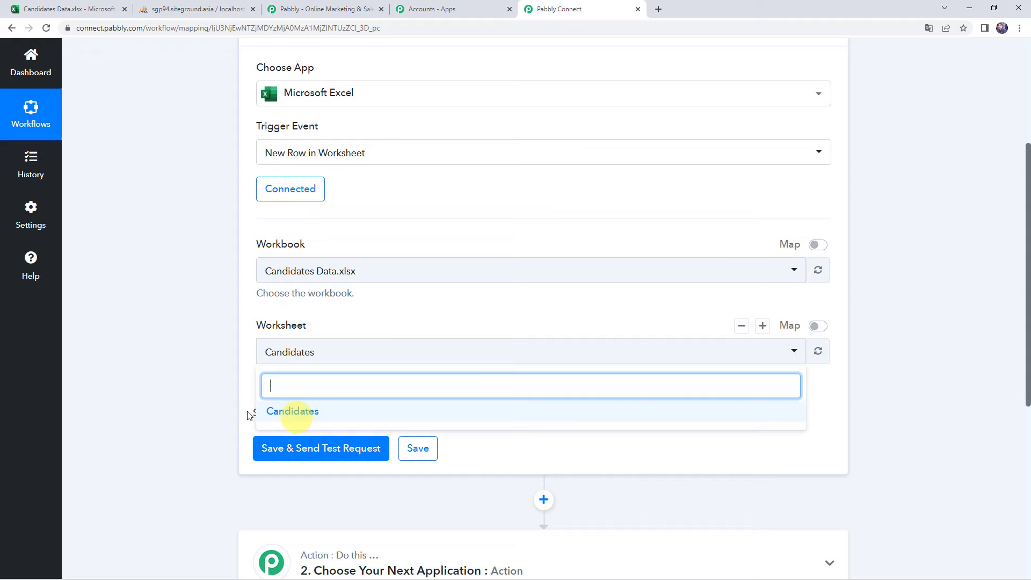
{"action": "left_click", "coordinate": [286, 412]}
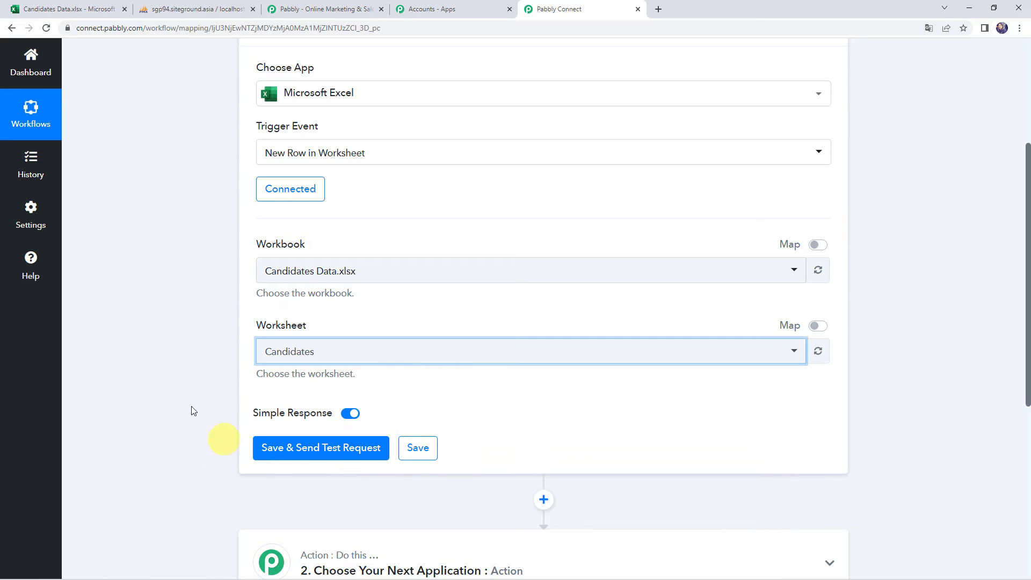
{"action": "scroll", "coordinate": [178, 288], "scroll_direction": "up", "scroll_amount": 2}
{"action": "scroll", "coordinate": [179, 285], "scroll_direction": "up", "scroll_amount": 1}
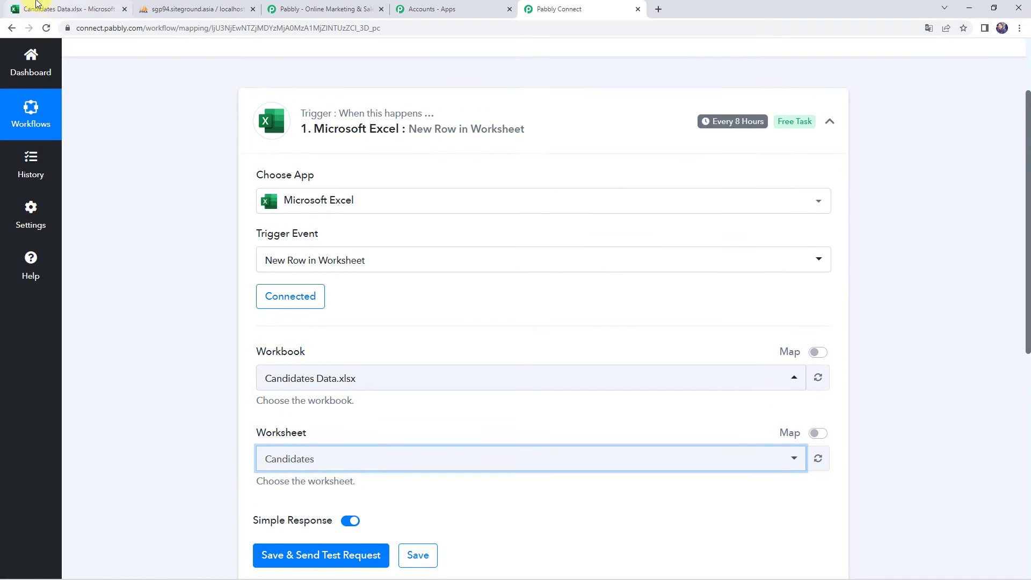
{"action": "left_click", "coordinate": [63, 6]}
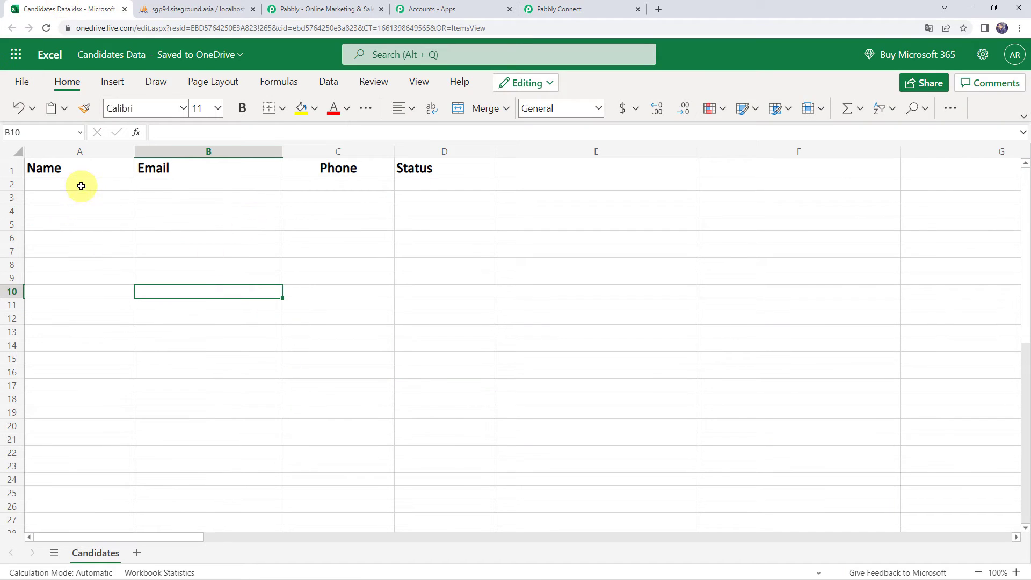
- Enter a sample candidate in row 2: Demo Name, an e-mail, a phone number, Hired
{"action": "double_click", "coordinate": [80, 186]}
{"action": "type", "text": "Demo Name"}
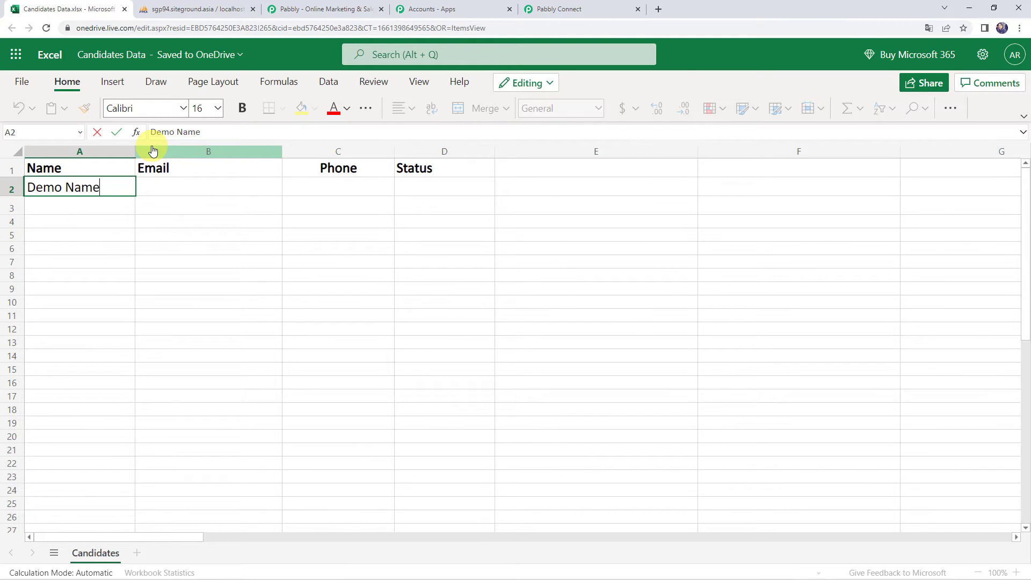
{"action": "key", "text": "Tab"}
{"action": "type", "text": "demo"}
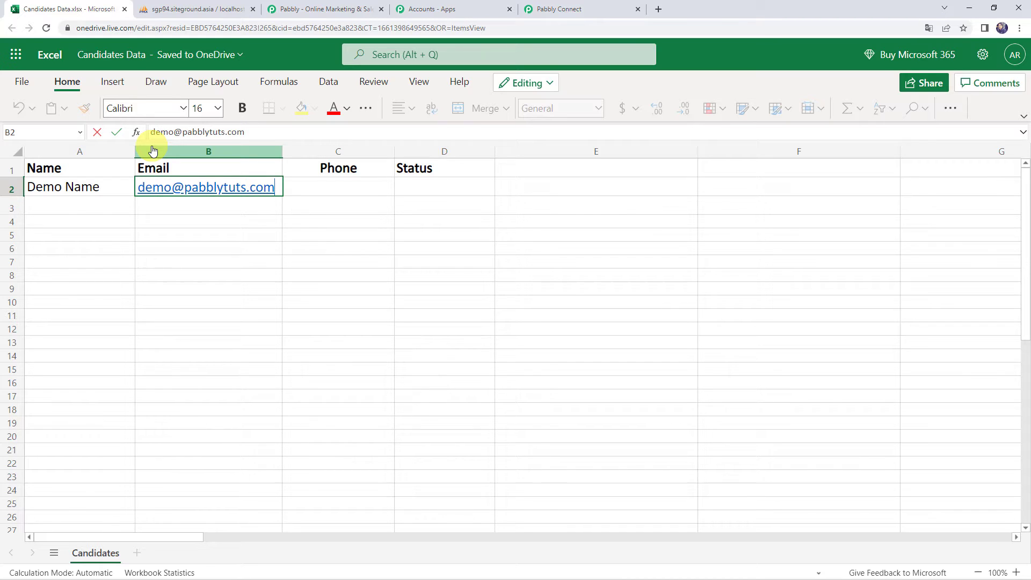
{"action": "key", "text": "Tab"}
{"action": "type", "text": "9000000000"}
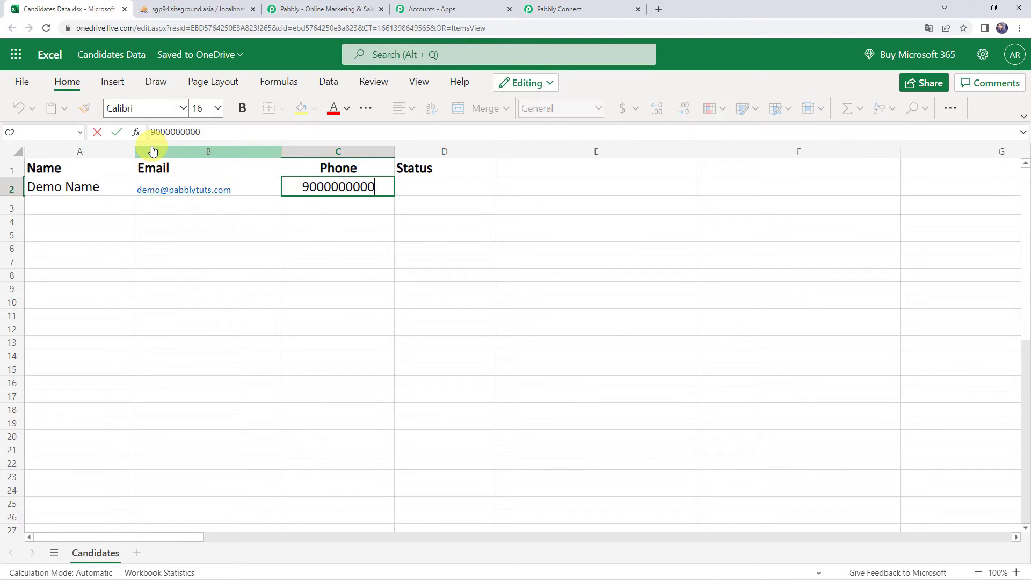
{"action": "key", "text": "Tab"}
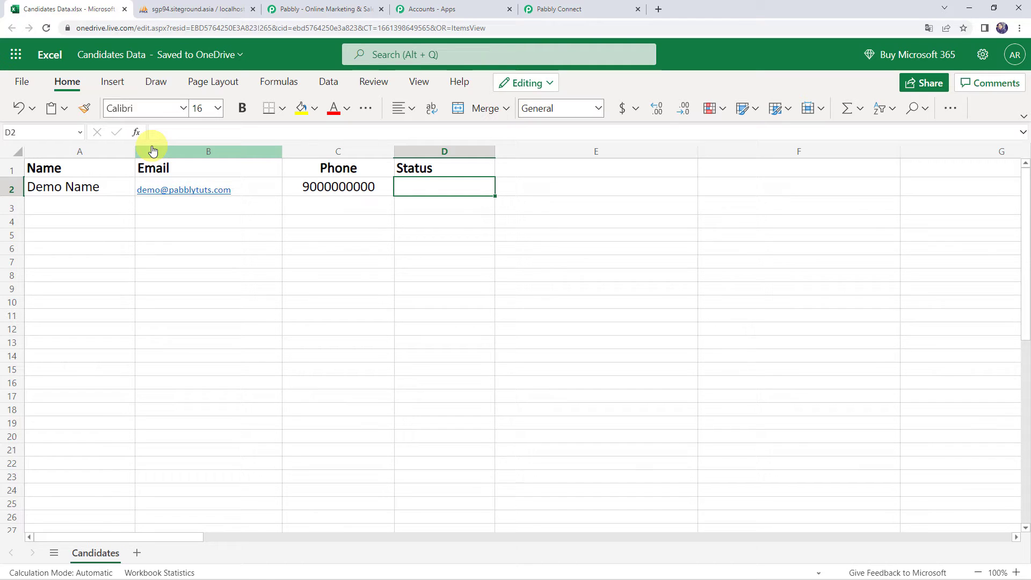
{"action": "type", "text": "Hired"}
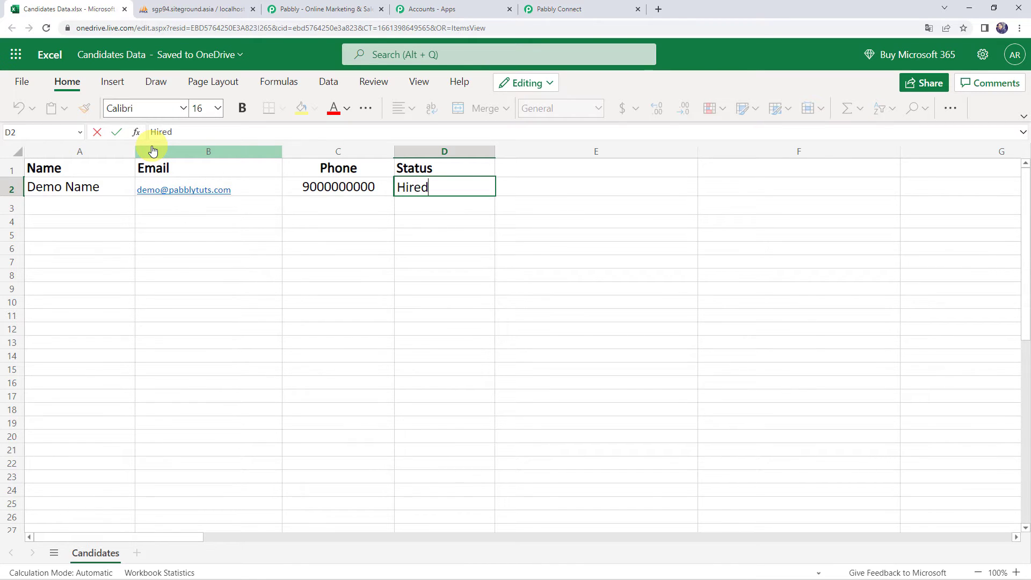
{"action": "key", "text": "Return"}
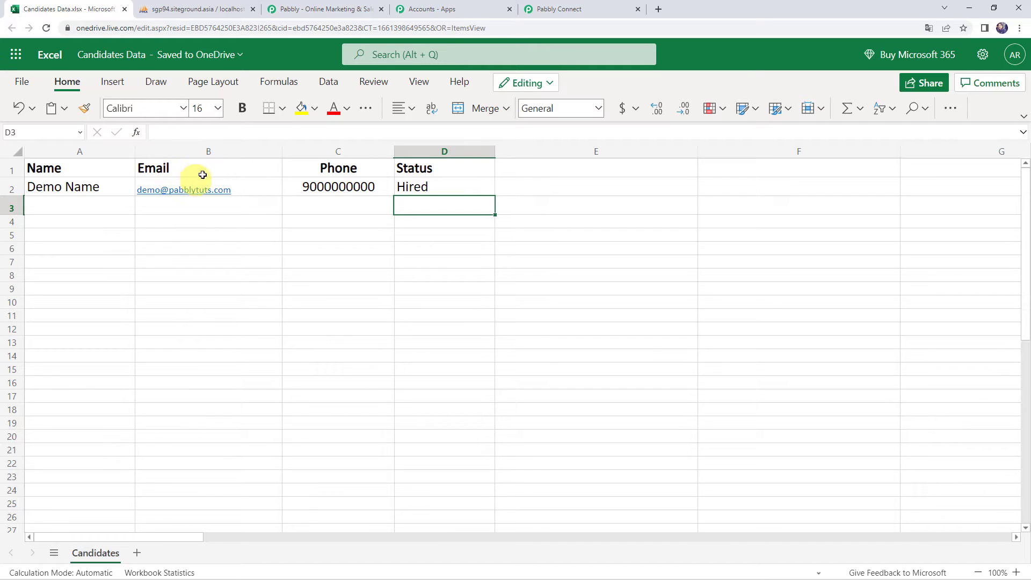
- Set column B's font size to 16 and return to Pabbly Connect
{"action": "left_click", "coordinate": [184, 151]}
{"action": "left_click", "coordinate": [218, 110]}
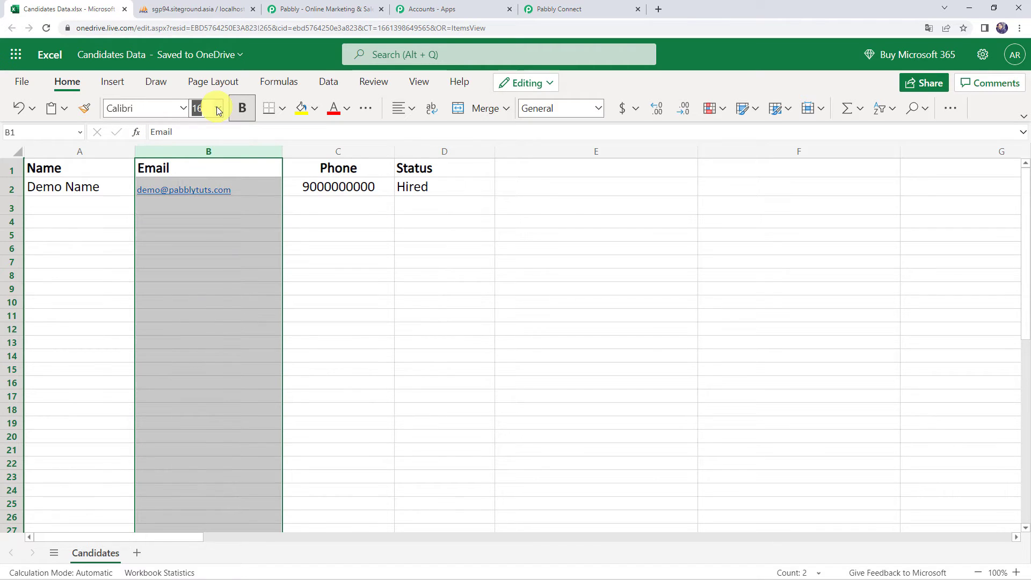
{"action": "left_click", "coordinate": [206, 258]}
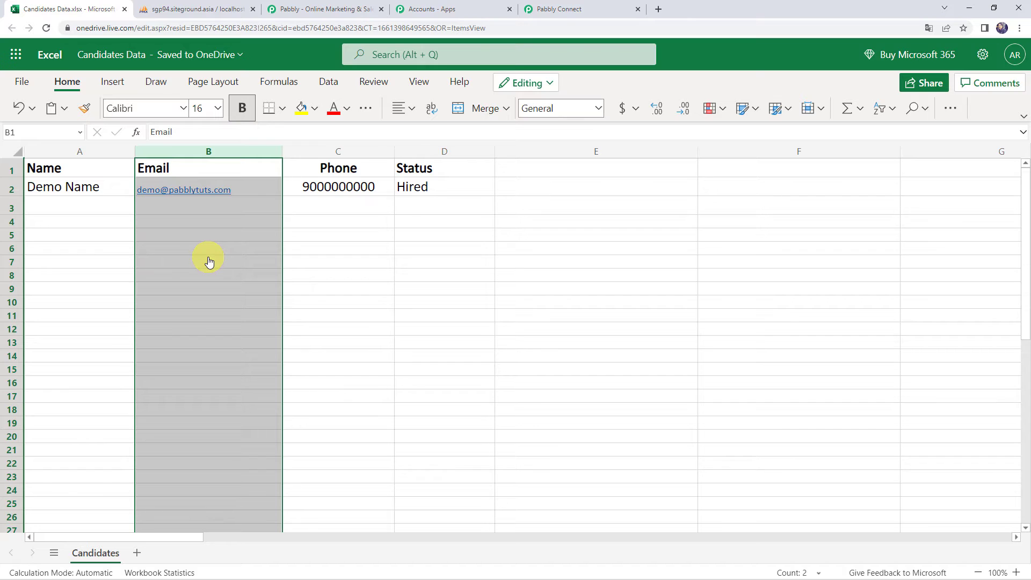
{"action": "left_click", "coordinate": [400, 221]}
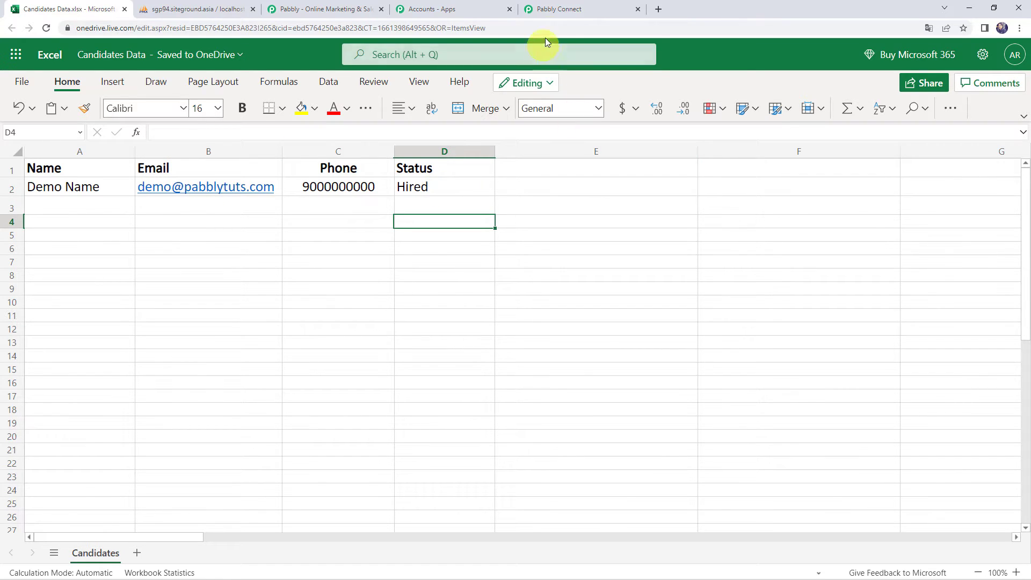
{"action": "left_click", "coordinate": [562, 15]}
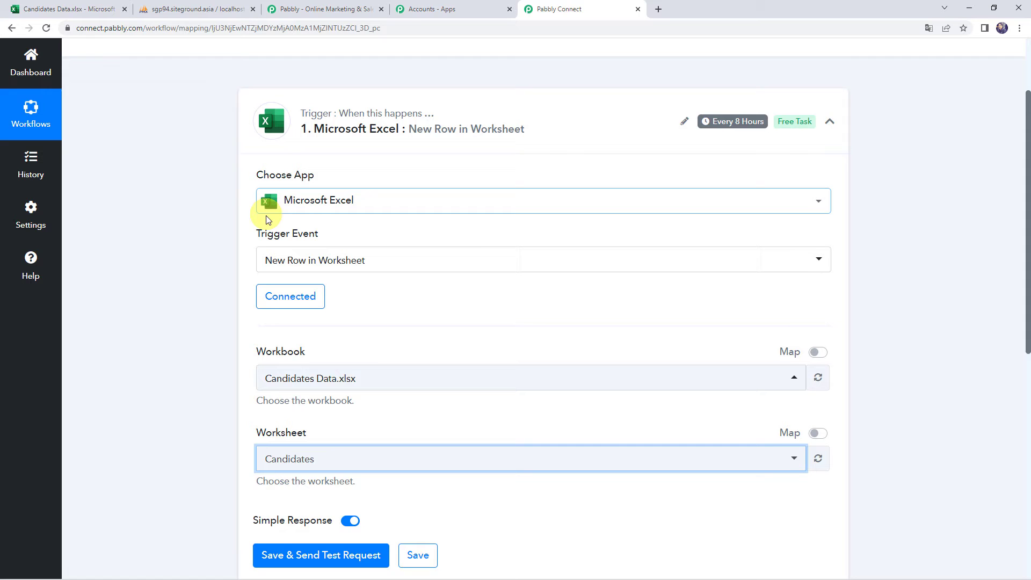
- Save the Excel trigger and send a test request to fetch the new row
{"action": "mouse_move", "coordinate": [275, 470]}
{"action": "left_click", "coordinate": [288, 502]}
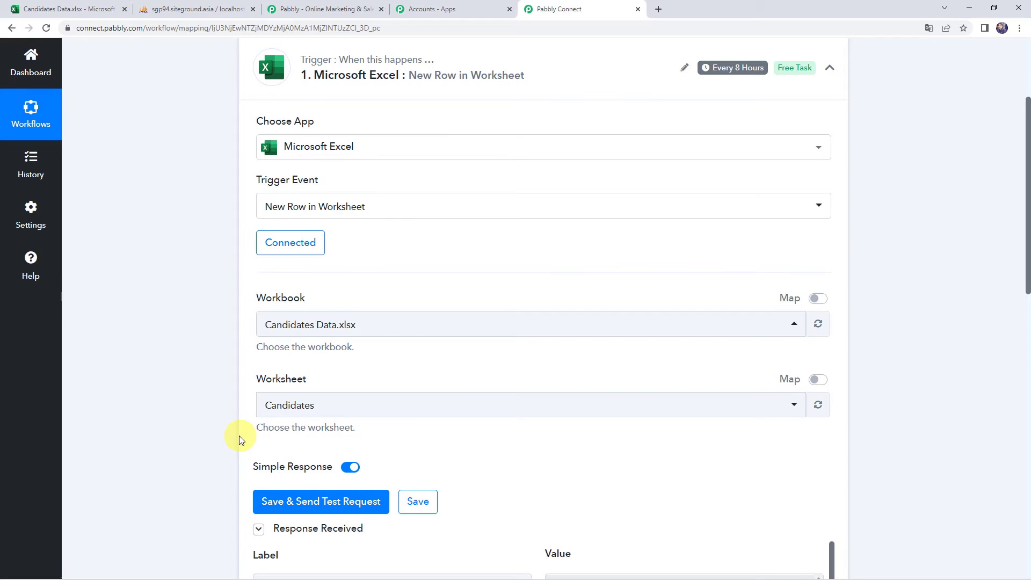
{"action": "scroll", "coordinate": [195, 426], "scroll_direction": "down", "scroll_amount": 5}
{"action": "scroll", "coordinate": [195, 426], "scroll_direction": "down", "scroll_amount": 1}
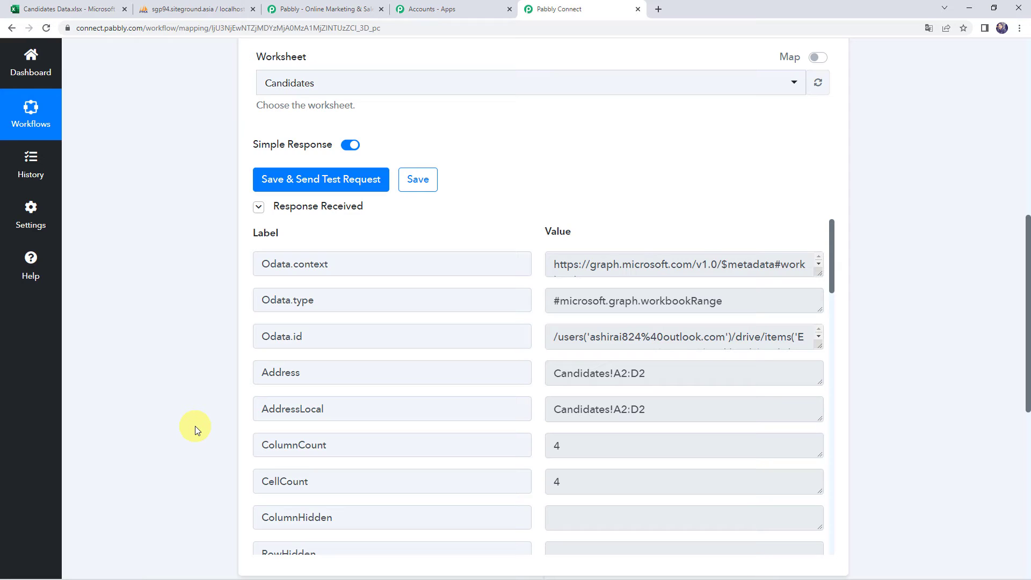
{"action": "scroll", "coordinate": [195, 426], "scroll_direction": "down", "scroll_amount": 1}
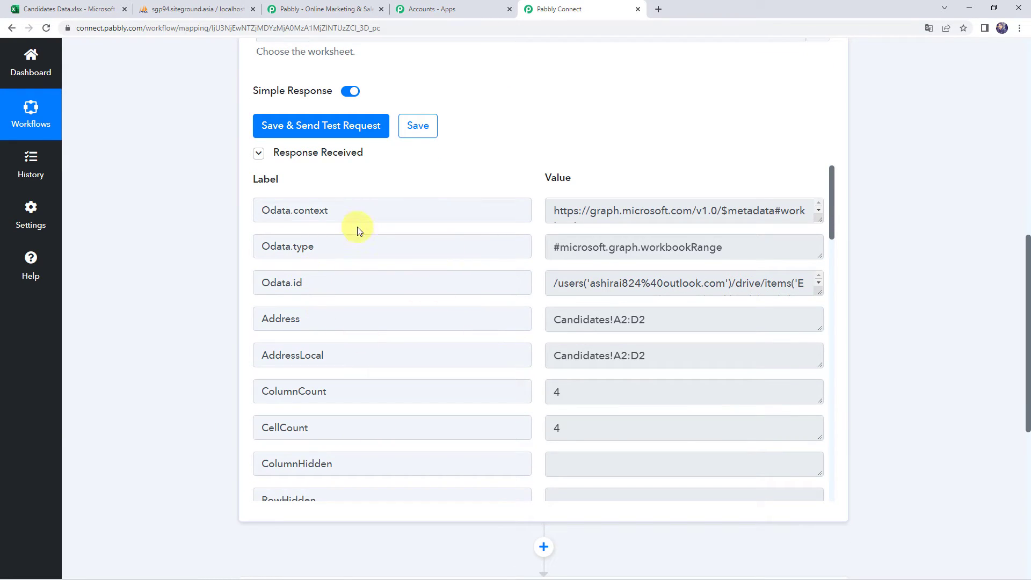
{"action": "scroll", "coordinate": [356, 226], "scroll_direction": "down", "scroll_amount": 7}
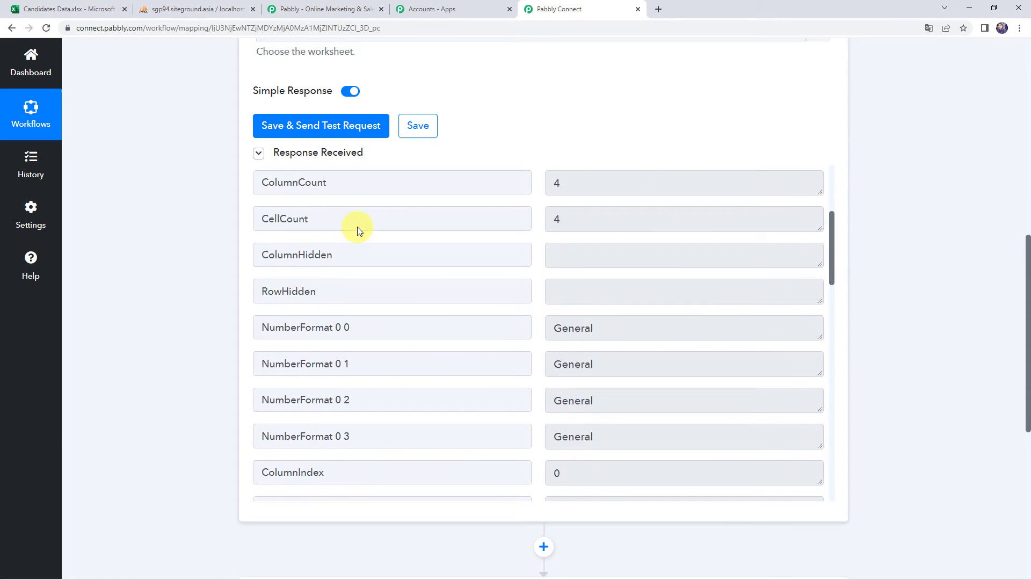
{"action": "scroll", "coordinate": [505, 342], "scroll_direction": "up", "scroll_amount": 5}
{"action": "scroll", "coordinate": [505, 342], "scroll_direction": "down", "scroll_amount": 6}
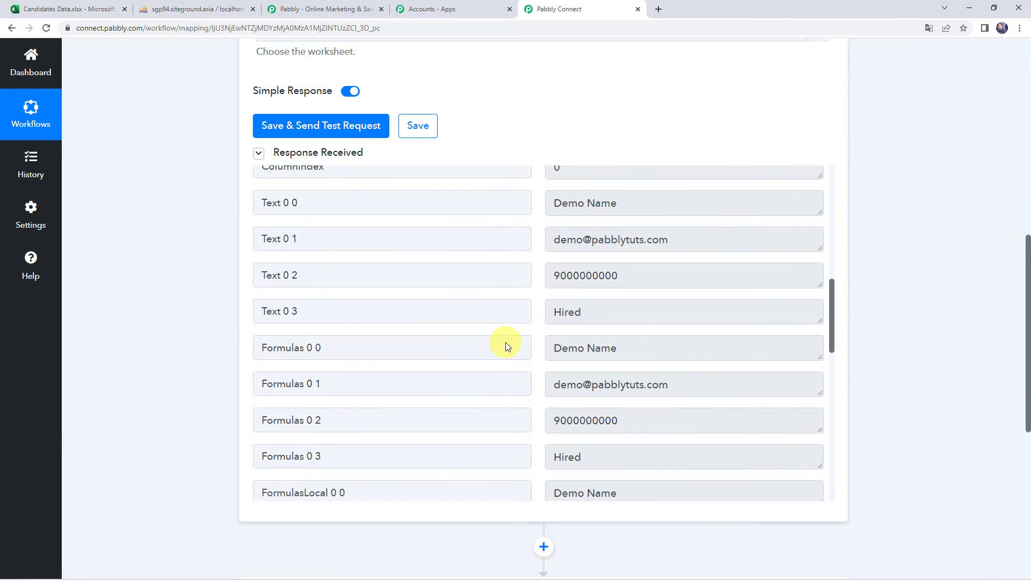
{"action": "scroll", "coordinate": [439, 252], "scroll_direction": "up", "scroll_amount": 1}
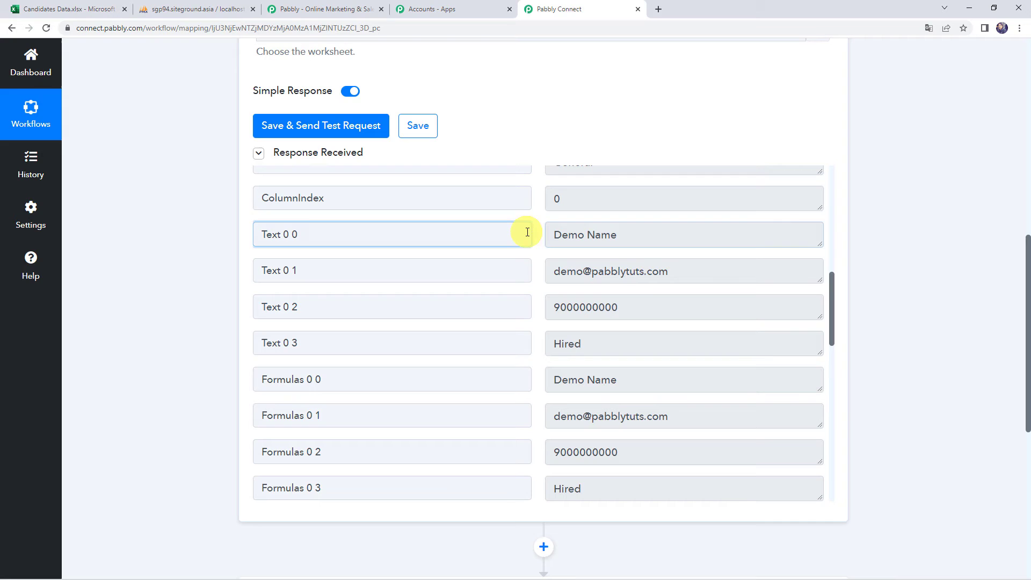
- Review the response's e-mail, phone, Text 0 2 and Hired status values
{"action": "left_click", "coordinate": [726, 272]}
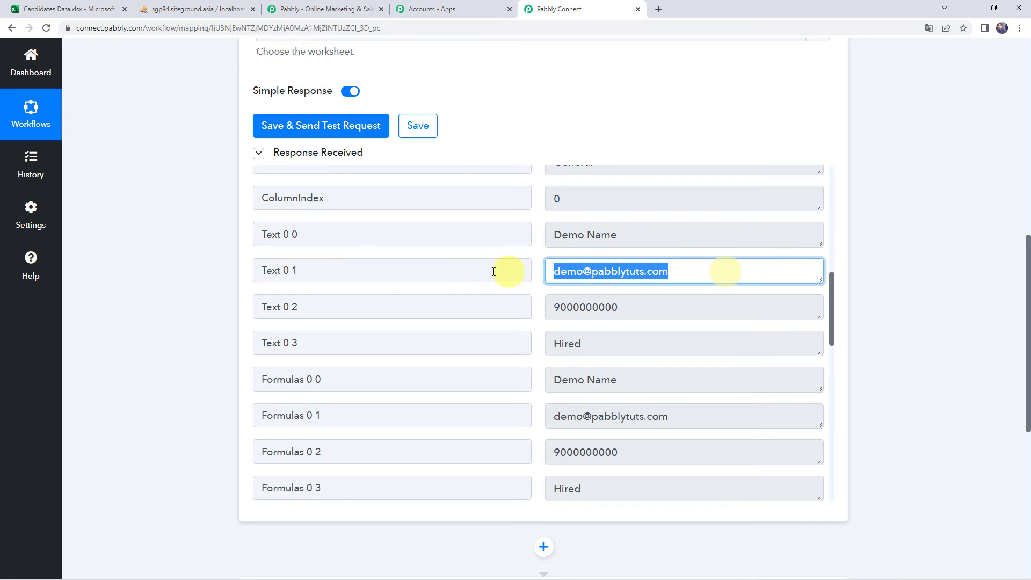
{"action": "left_click", "coordinate": [655, 298]}
{"action": "left_click", "coordinate": [488, 298]}
{"action": "left_click", "coordinate": [633, 339]}
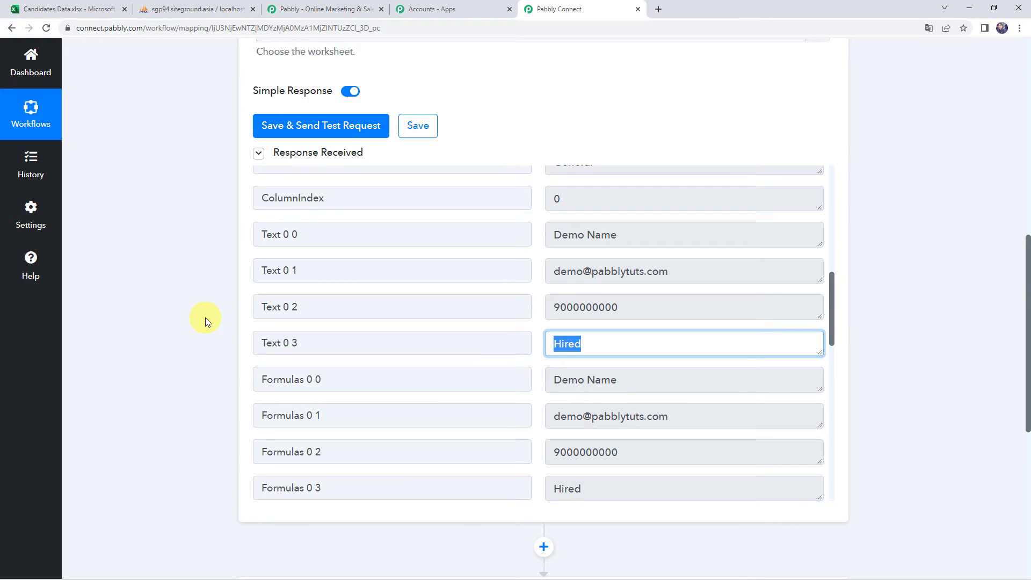
{"action": "scroll", "coordinate": [205, 317], "scroll_direction": "up", "scroll_amount": 5}
{"action": "scroll", "coordinate": [205, 317], "scroll_direction": "down", "scroll_amount": 4}
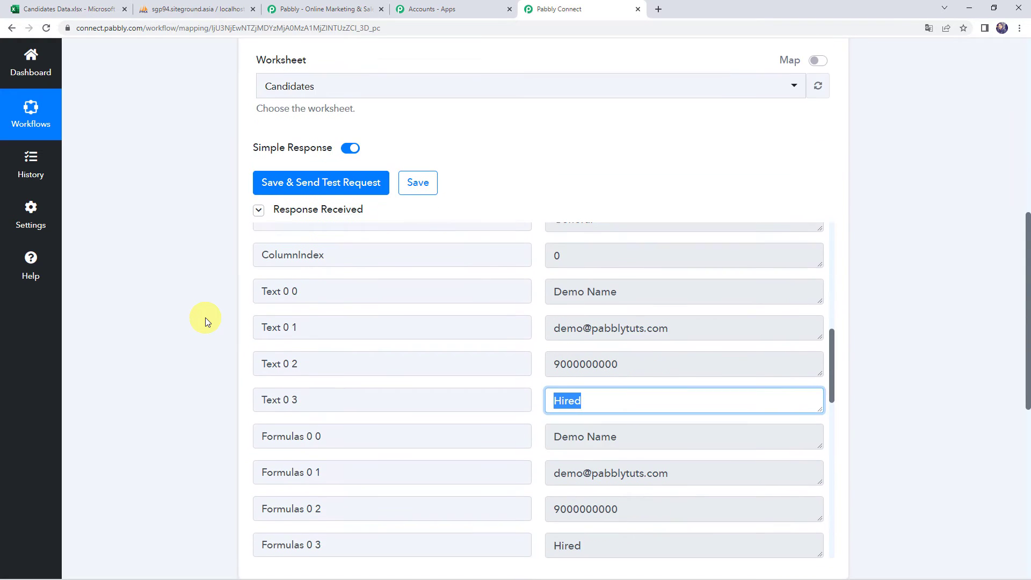
{"action": "scroll", "coordinate": [205, 318], "scroll_direction": "down", "scroll_amount": 3}
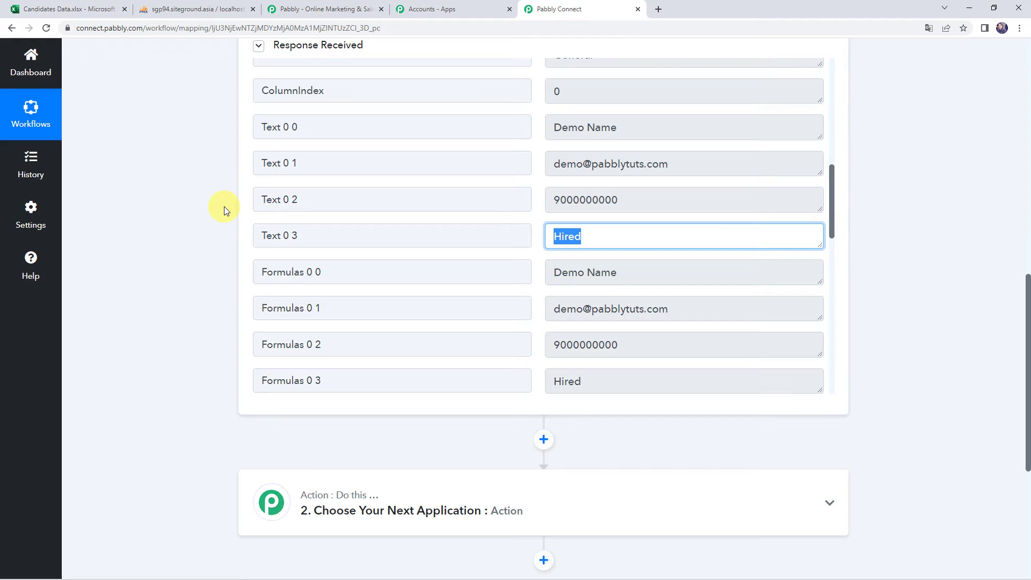
{"action": "scroll", "coordinate": [224, 206], "scroll_direction": "up", "scroll_amount": 9}
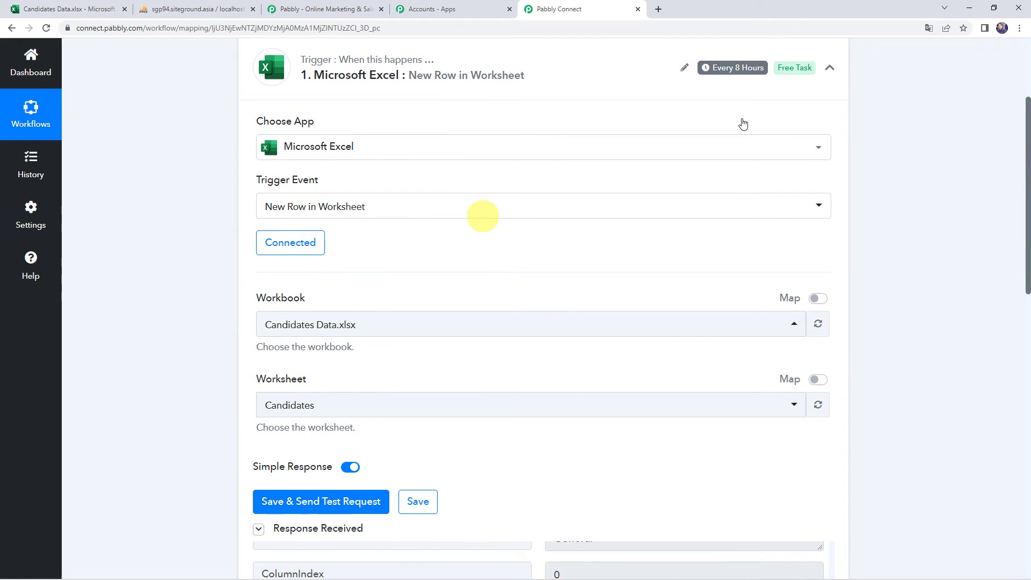
{"action": "mouse_move", "coordinate": [721, 74]}
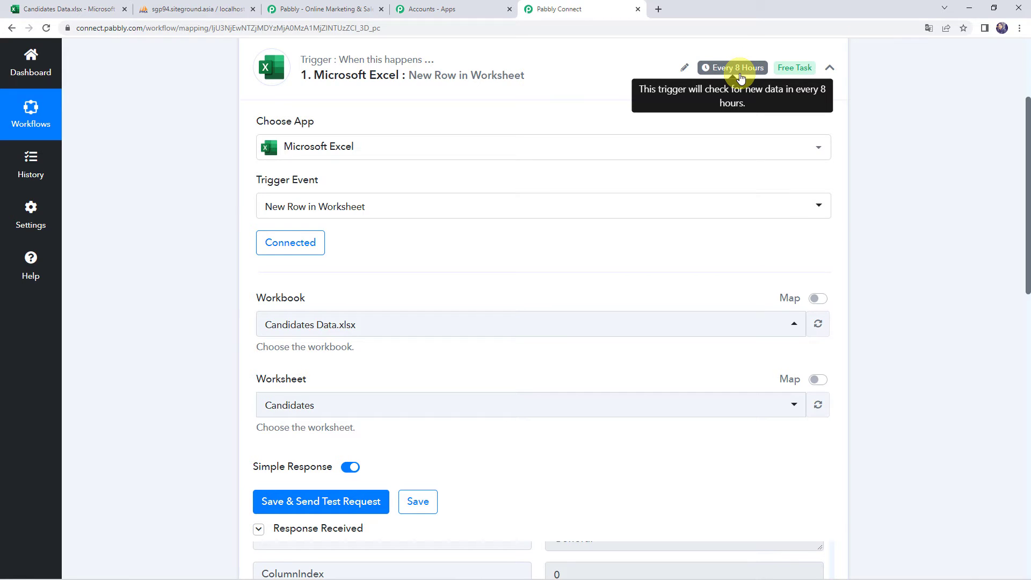
{"action": "scroll", "coordinate": [177, 400], "scroll_direction": "down", "scroll_amount": 2}
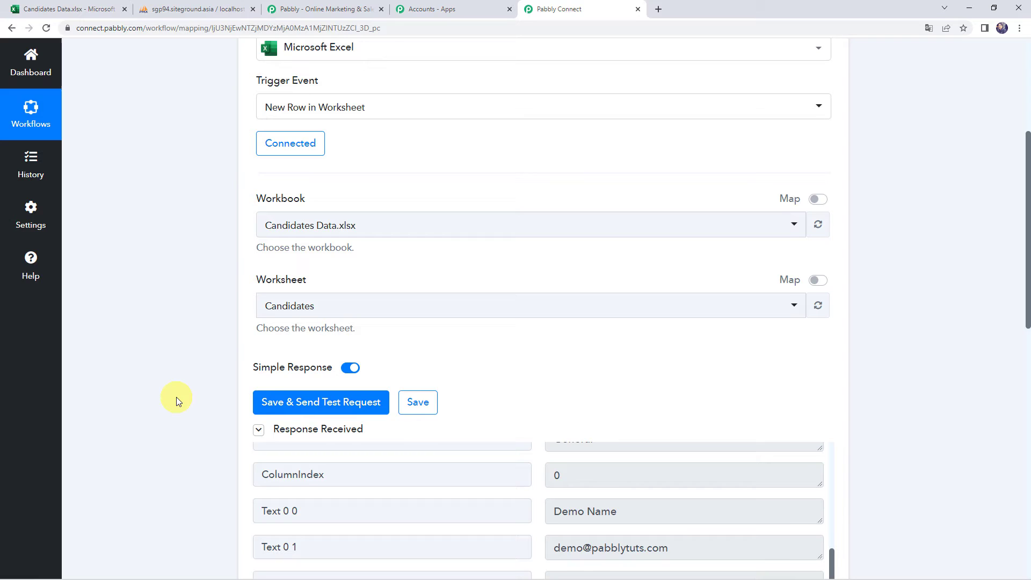
{"action": "scroll", "coordinate": [176, 397], "scroll_direction": "down", "scroll_amount": 8}
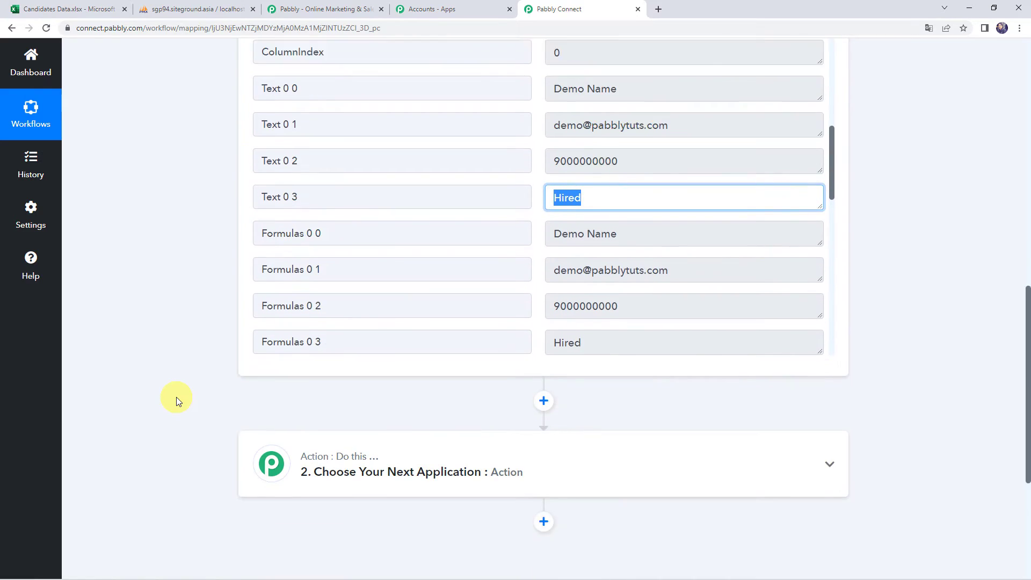
{"action": "scroll", "coordinate": [176, 397], "scroll_direction": "down", "scroll_amount": 4}
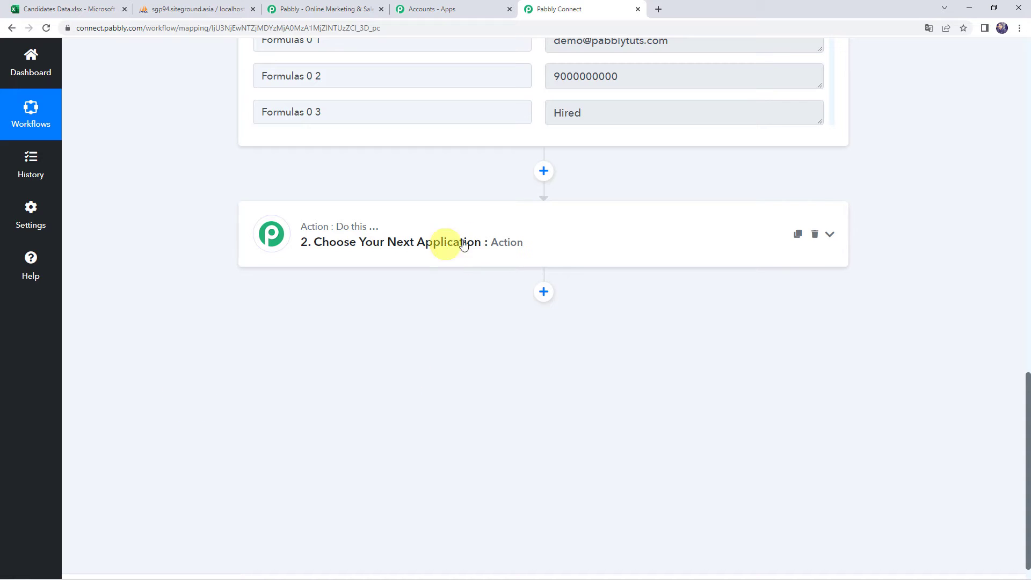
- Set the action step to MySQL with the Insert Row event and begin connecting an account
{"action": "left_click", "coordinate": [489, 237]}
{"action": "left_click", "coordinate": [320, 317]}
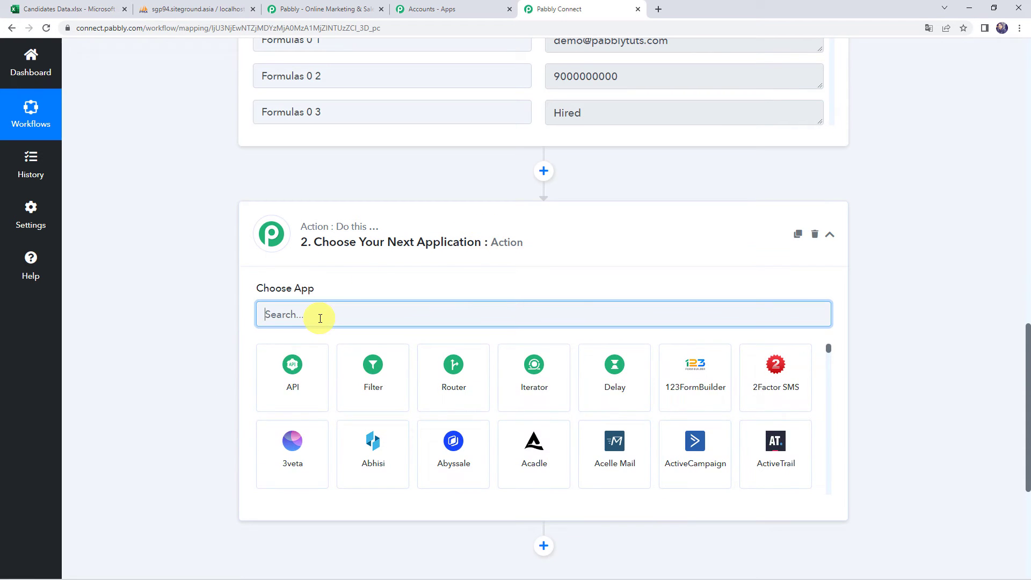
{"action": "type", "text": "MySQ"}
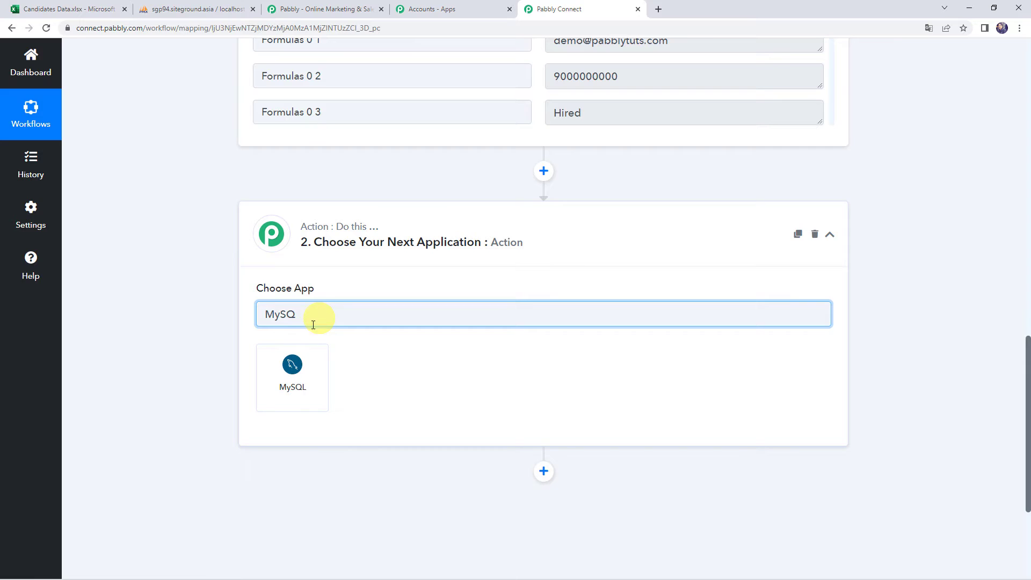
{"action": "left_click", "coordinate": [306, 357]}
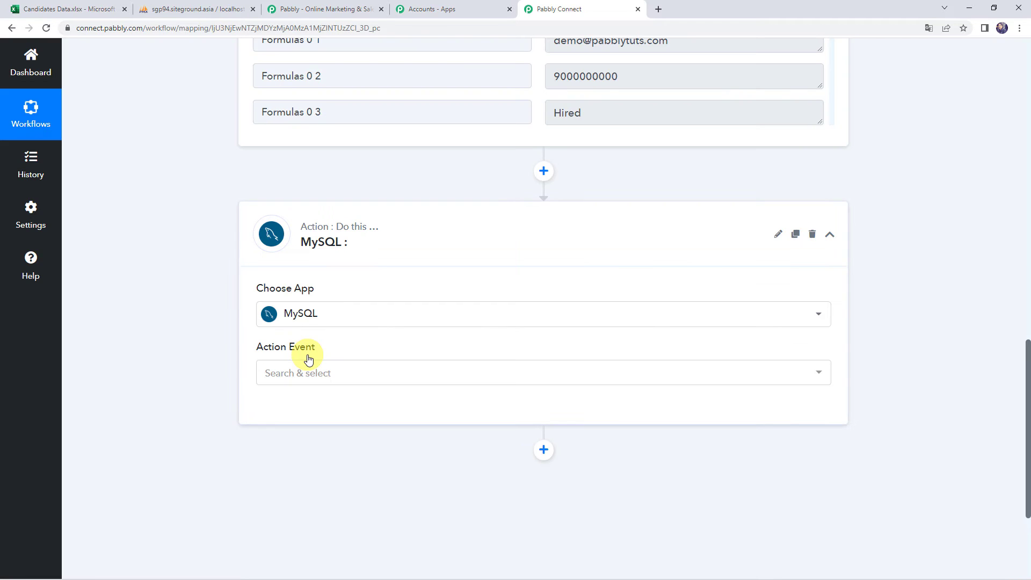
{"action": "left_click", "coordinate": [295, 376]}
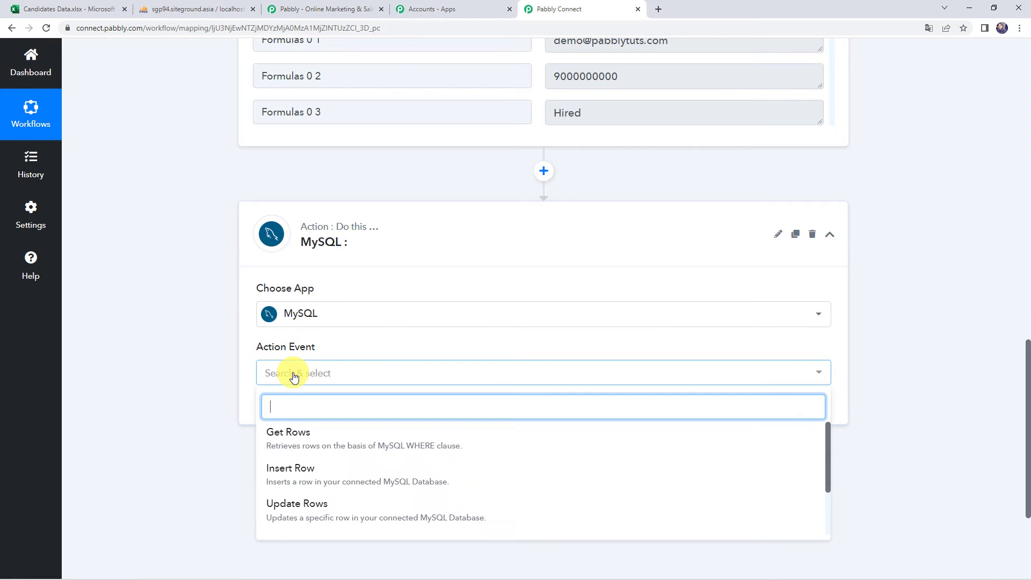
{"action": "left_click", "coordinate": [304, 478]}
{"action": "left_click", "coordinate": [292, 412]}
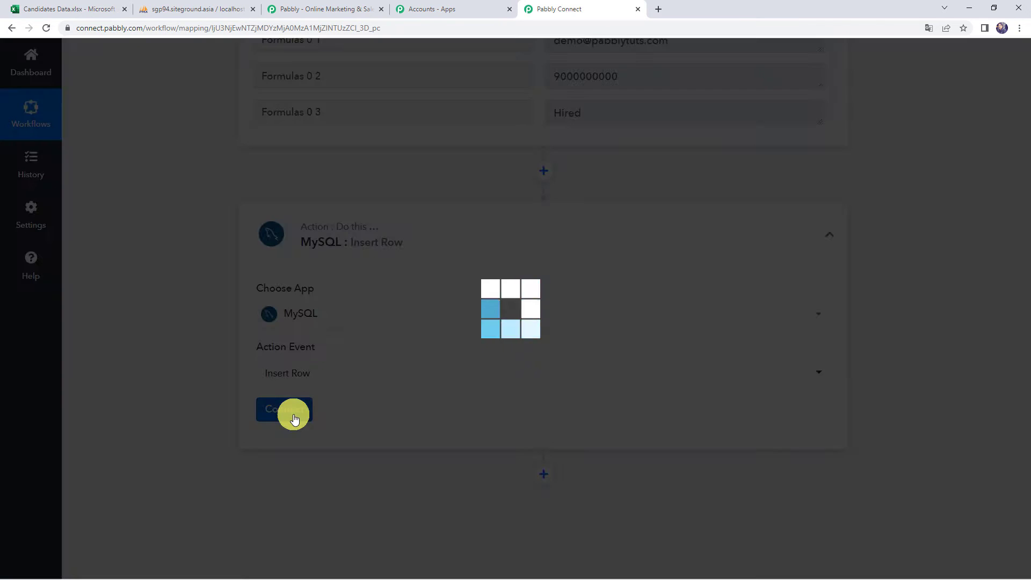
- Add a new MySQL connection, review the Host notes, then view CandidateDetails in phpMyAdmin
{"action": "left_click", "coordinate": [533, 177]}
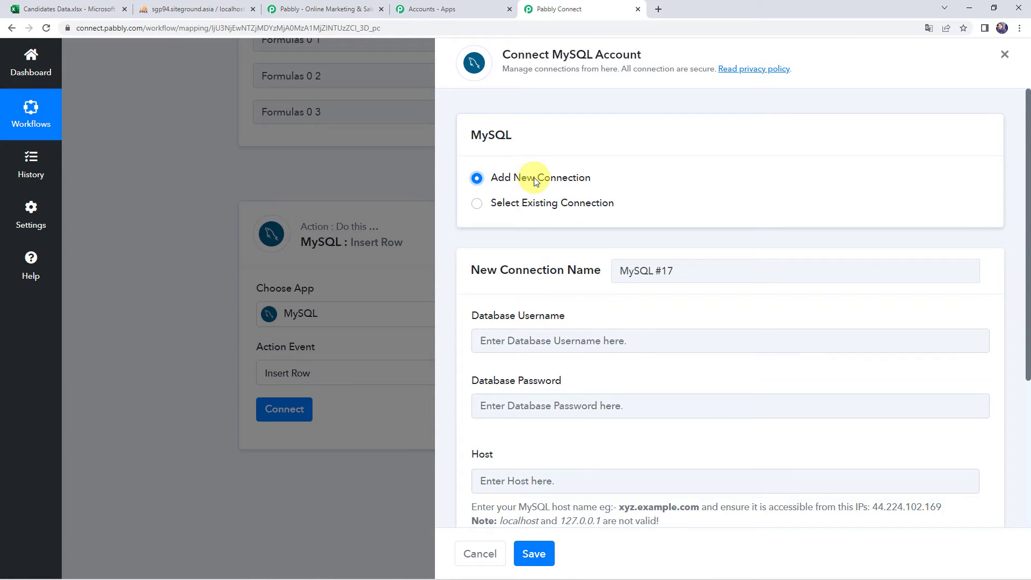
{"action": "scroll", "coordinate": [534, 177], "scroll_direction": "down", "scroll_amount": 2}
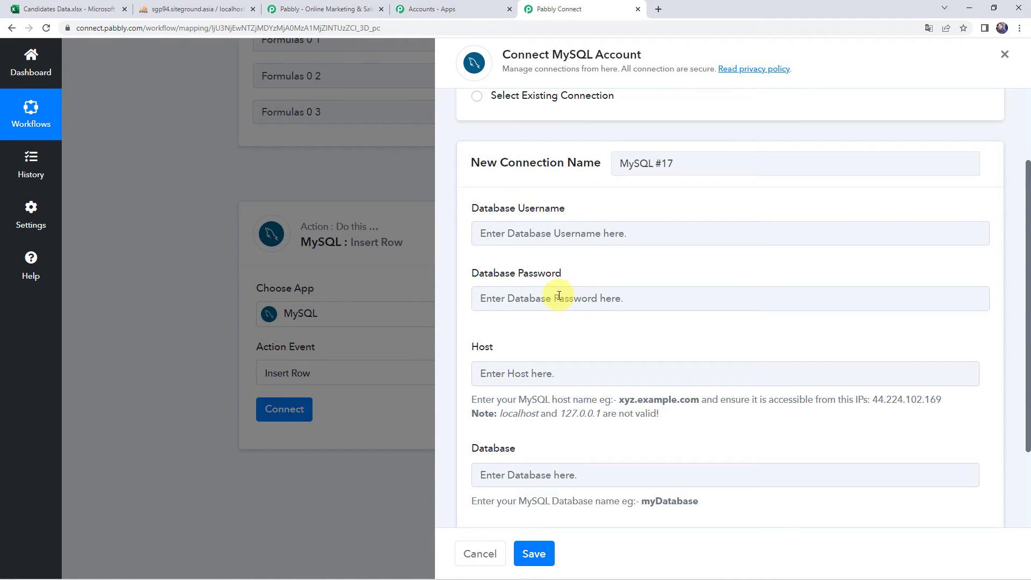
{"action": "scroll", "coordinate": [559, 298], "scroll_direction": "down", "scroll_amount": 2}
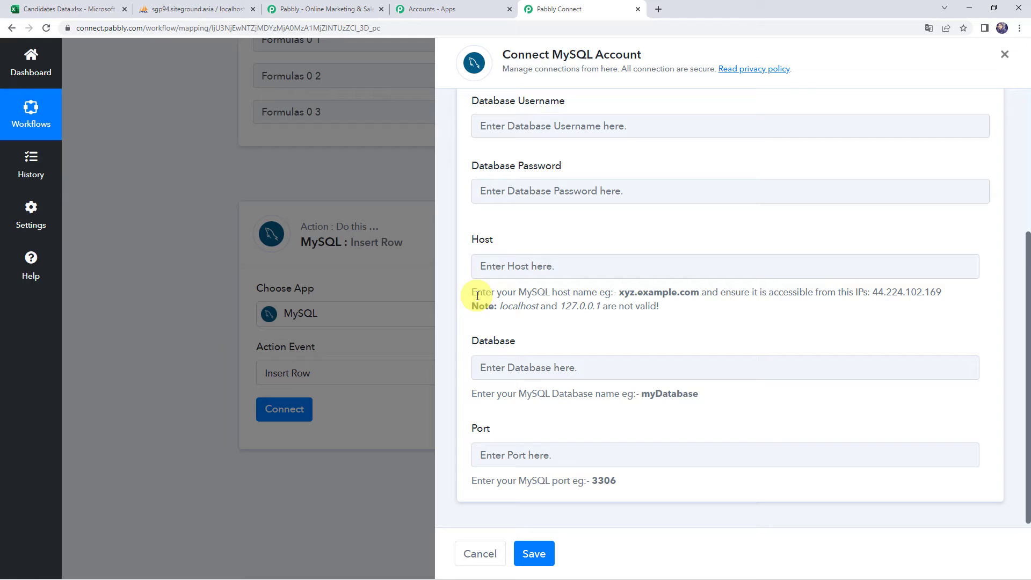
{"action": "left_click_drag", "start_coordinate": [619, 295], "coordinate": [700, 294]}
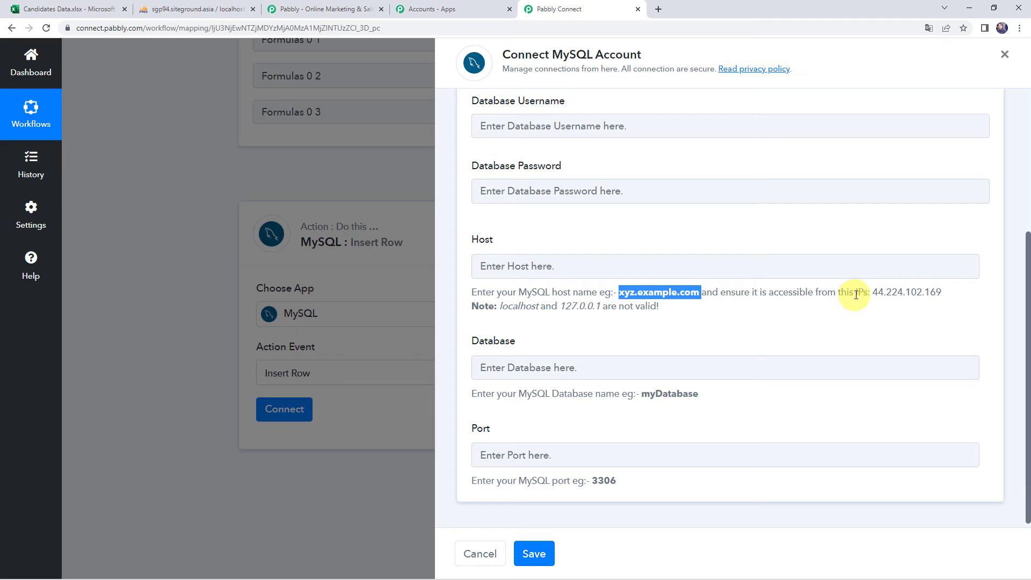
{"action": "left_click_drag", "start_coordinate": [855, 295], "coordinate": [966, 293]}
{"action": "left_click", "coordinate": [502, 304]}
{"action": "left_click_drag", "start_coordinate": [502, 304], "coordinate": [678, 311]}
{"action": "left_click", "coordinate": [678, 311]}
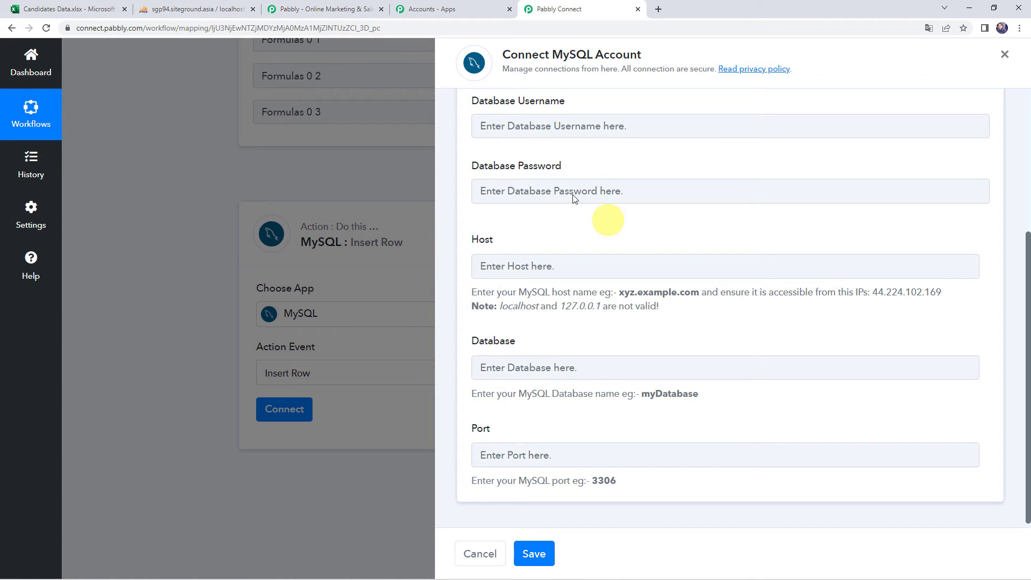
{"action": "left_click", "coordinate": [191, 8]}
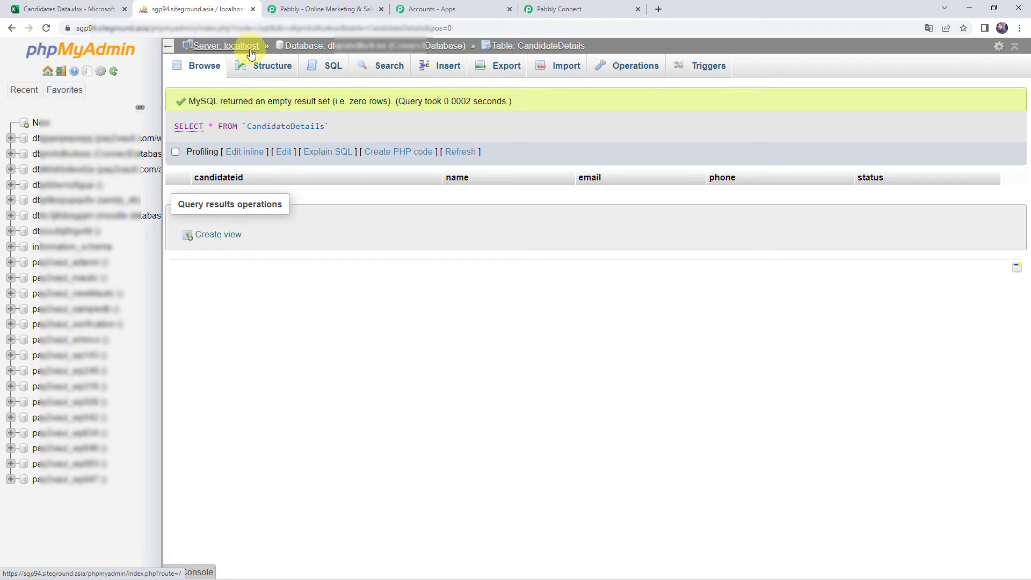
- Confirm the CandidateDetails table is empty in phpMyAdmin, then go back to the MySQL connection form
{"action": "left_click", "coordinate": [542, 9]}
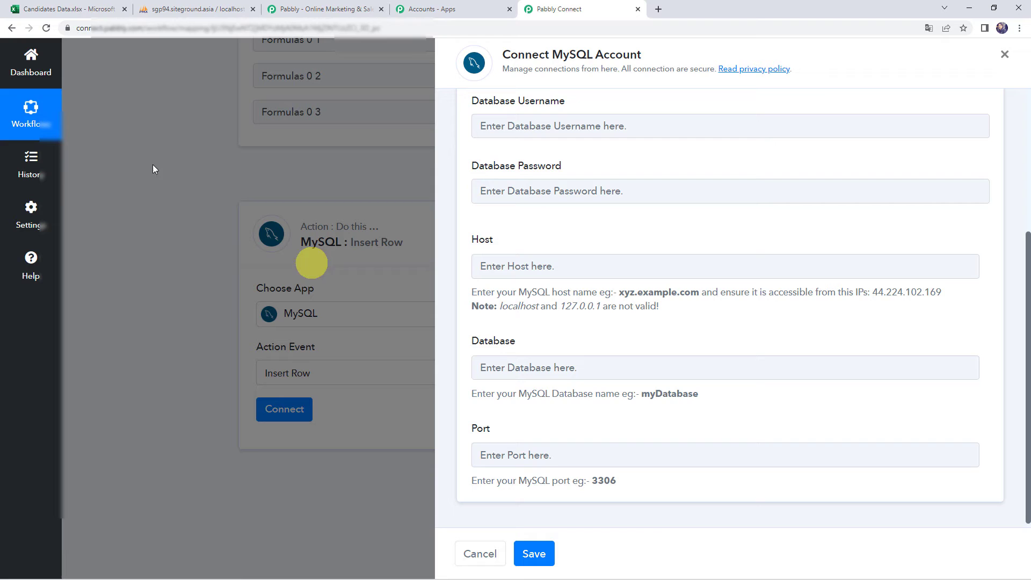
{"action": "left_click", "coordinate": [180, 7]}
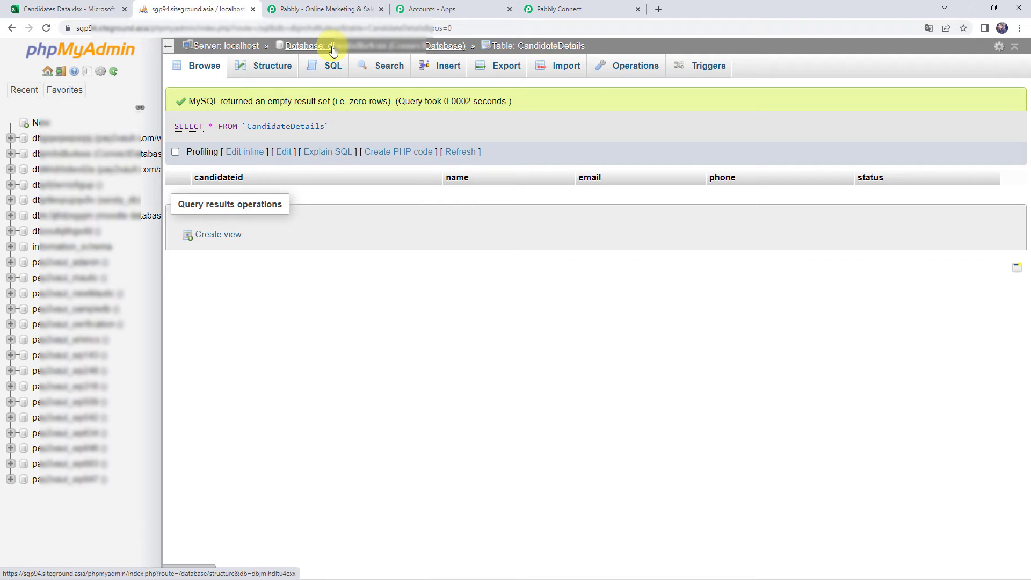
{"action": "left_click", "coordinate": [568, 9]}
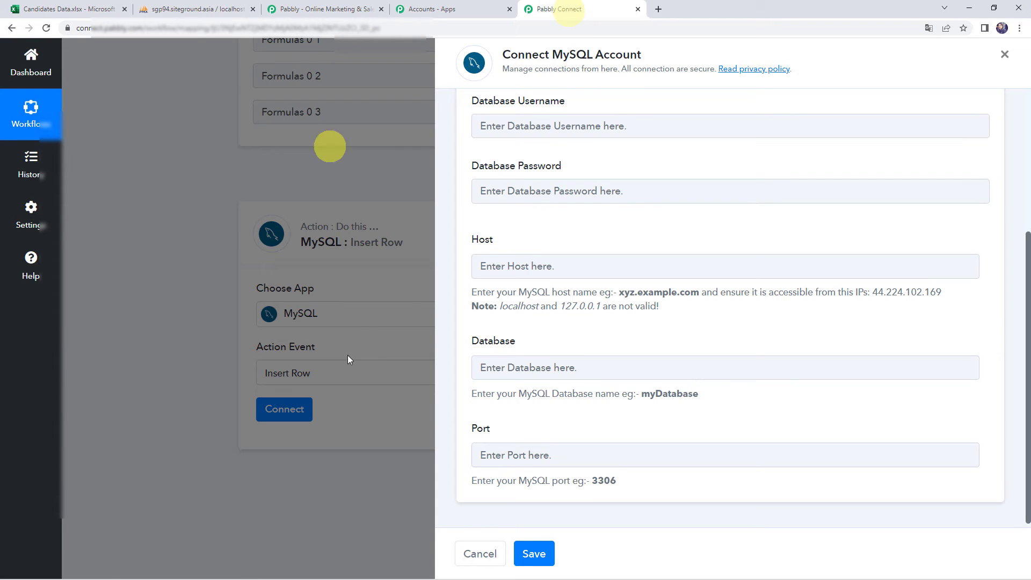
{"action": "left_click", "coordinate": [510, 455]}
- Switch the Insert Row action to the existing MySQL #16 connection and save it
{"action": "left_click", "coordinate": [505, 369]}
{"action": "left_click", "coordinate": [499, 453]}
{"action": "scroll", "coordinate": [564, 408], "scroll_direction": "up", "scroll_amount": 2}
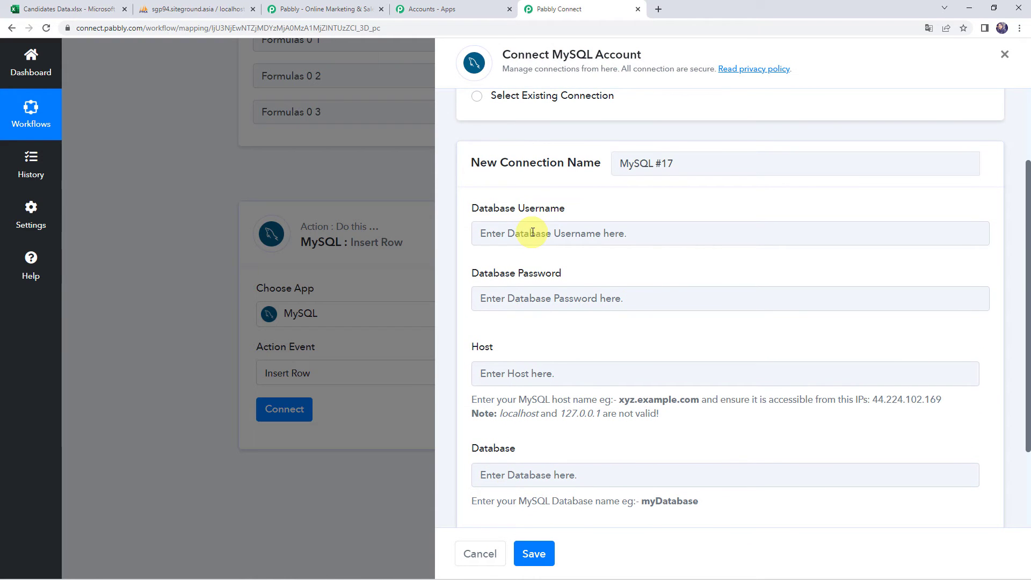
{"action": "left_click", "coordinate": [529, 300]}
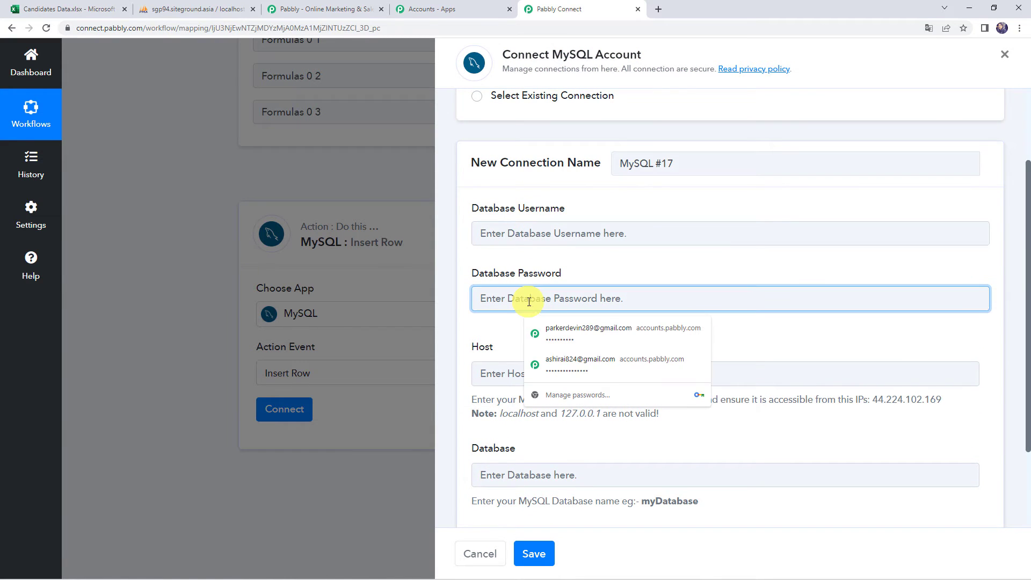
{"action": "left_click", "coordinate": [507, 341]}
{"action": "scroll", "coordinate": [507, 340], "scroll_direction": "down", "scroll_amount": 1}
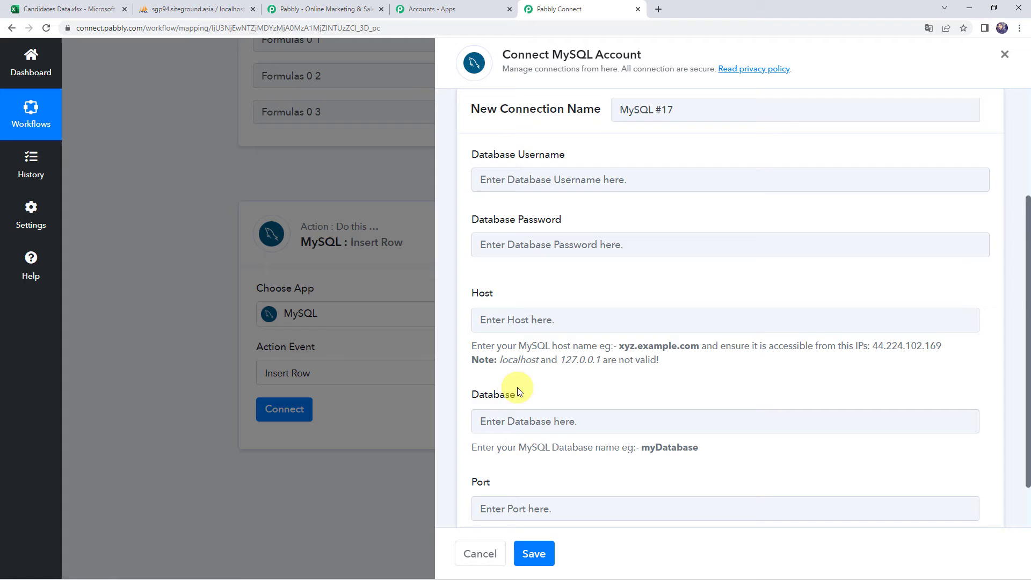
{"action": "scroll", "coordinate": [507, 436], "scroll_direction": "down", "scroll_amount": 2}
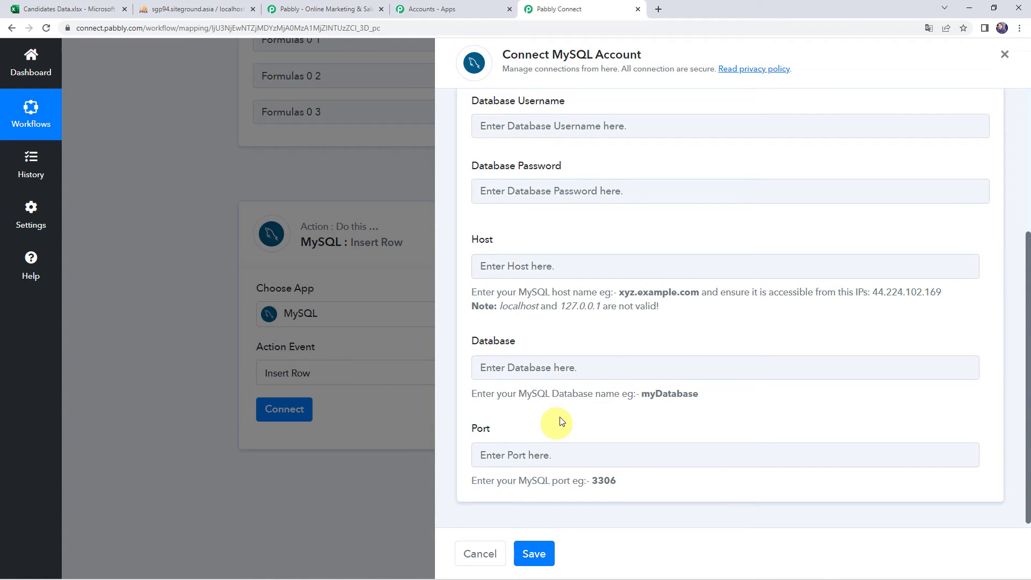
{"action": "scroll", "coordinate": [560, 415], "scroll_direction": "up", "scroll_amount": 4}
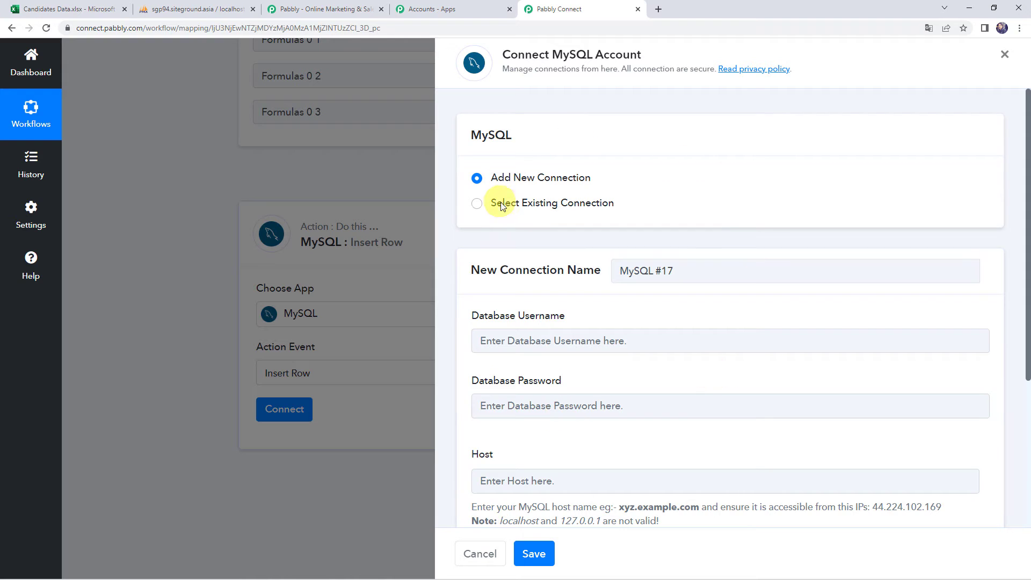
{"action": "left_click", "coordinate": [505, 205]}
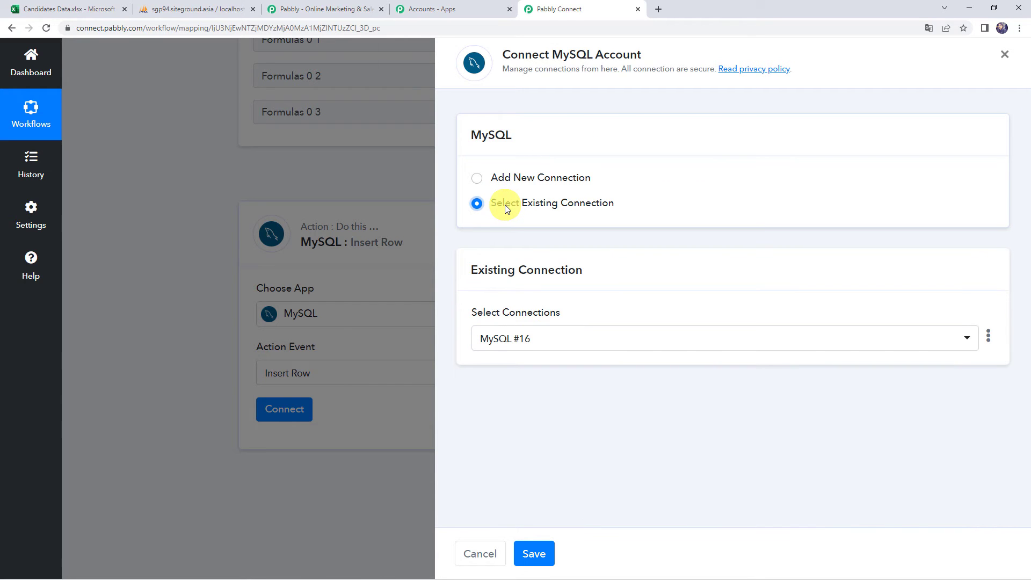
{"action": "left_click", "coordinate": [540, 562]}
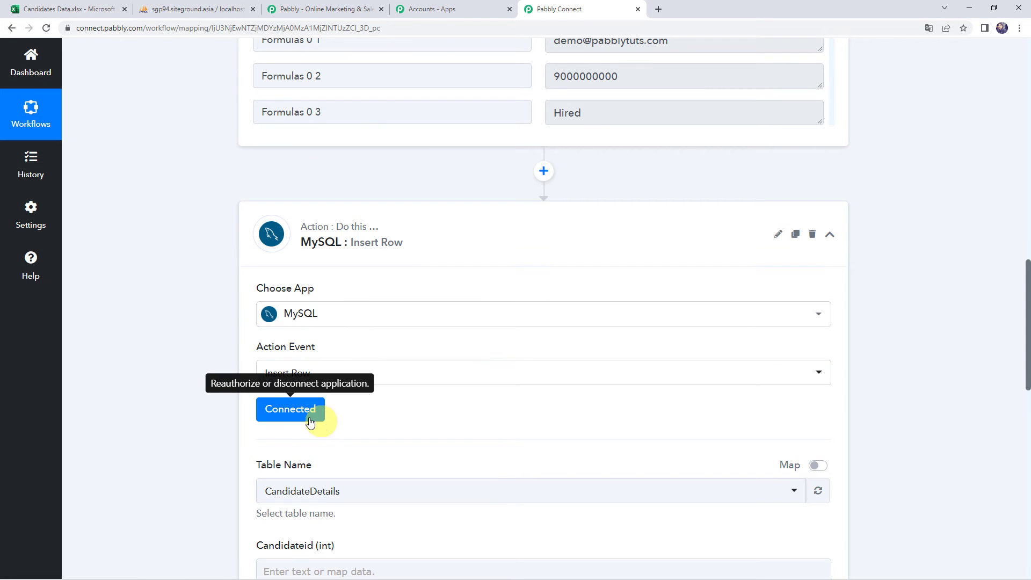
- Choose CandidateDetails as the Table Name after checking in phpMyAdmin that it's still empty
{"action": "scroll", "coordinate": [438, 410], "scroll_direction": "down", "scroll_amount": 2}
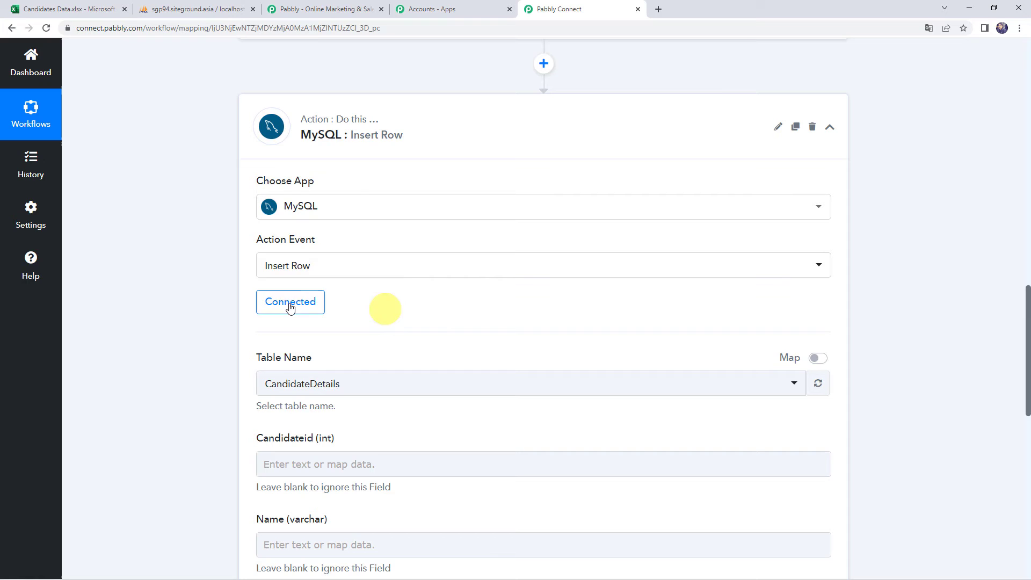
{"action": "scroll", "coordinate": [336, 304], "scroll_direction": "down", "scroll_amount": 3}
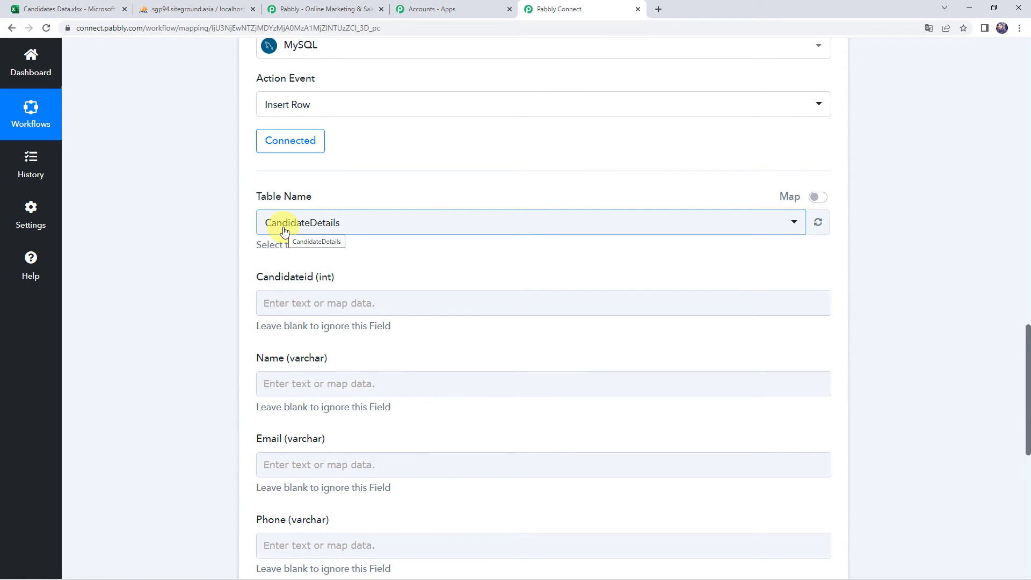
{"action": "left_click", "coordinate": [285, 231]}
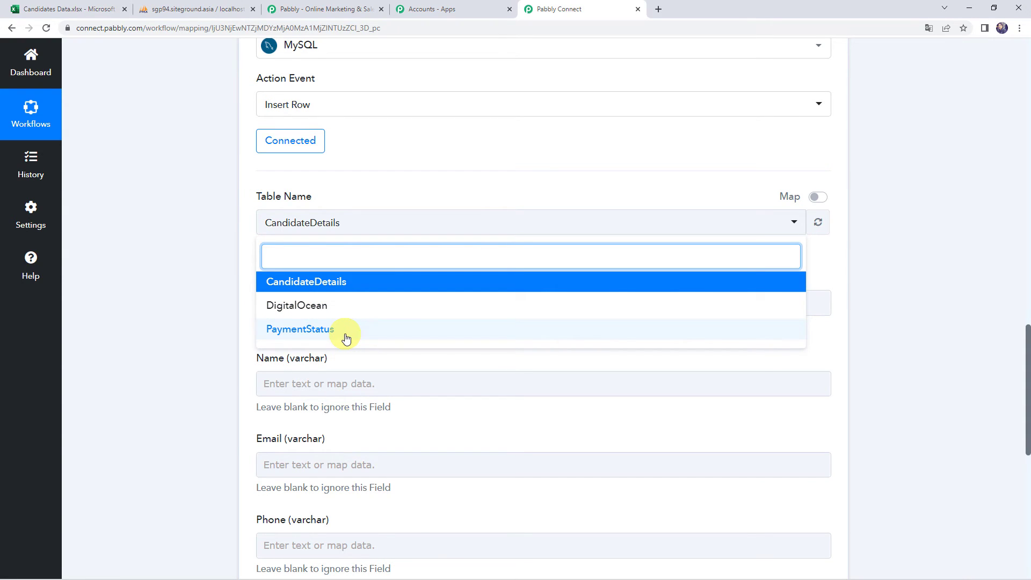
{"action": "left_click", "coordinate": [316, 284]}
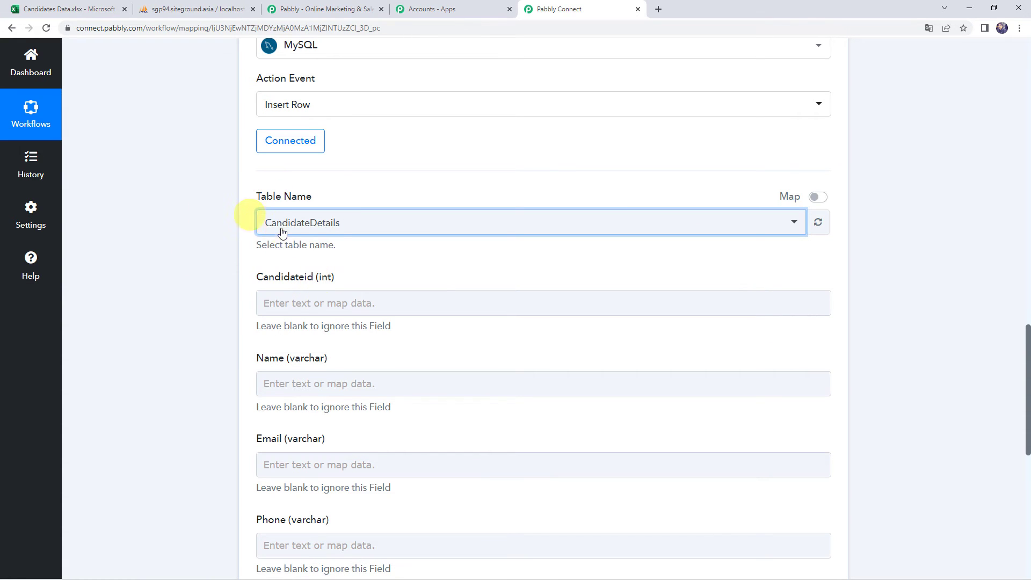
{"action": "left_click", "coordinate": [194, 7]}
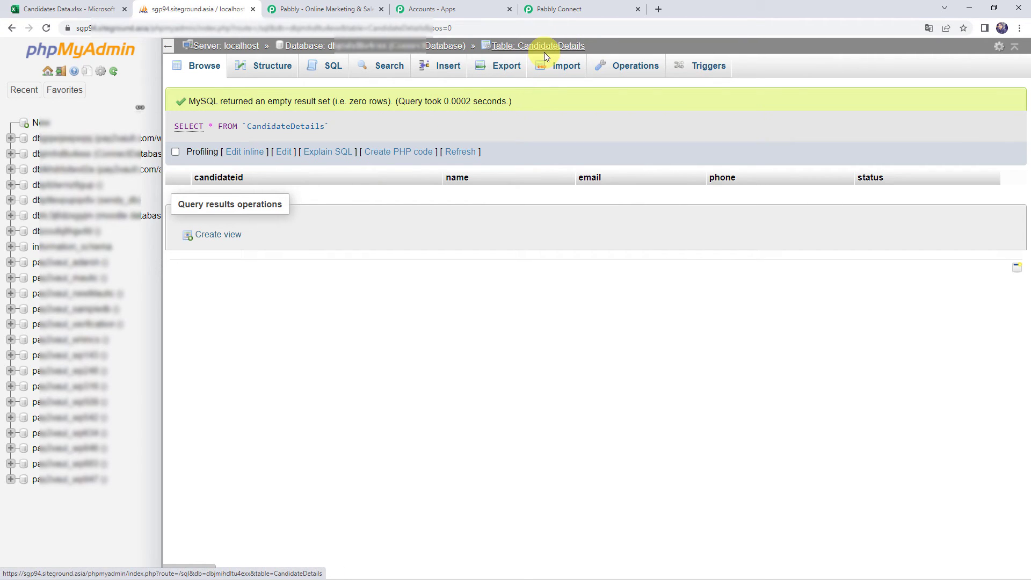
{"action": "left_click", "coordinate": [577, 8]}
{"action": "left_click", "coordinate": [274, 301]}
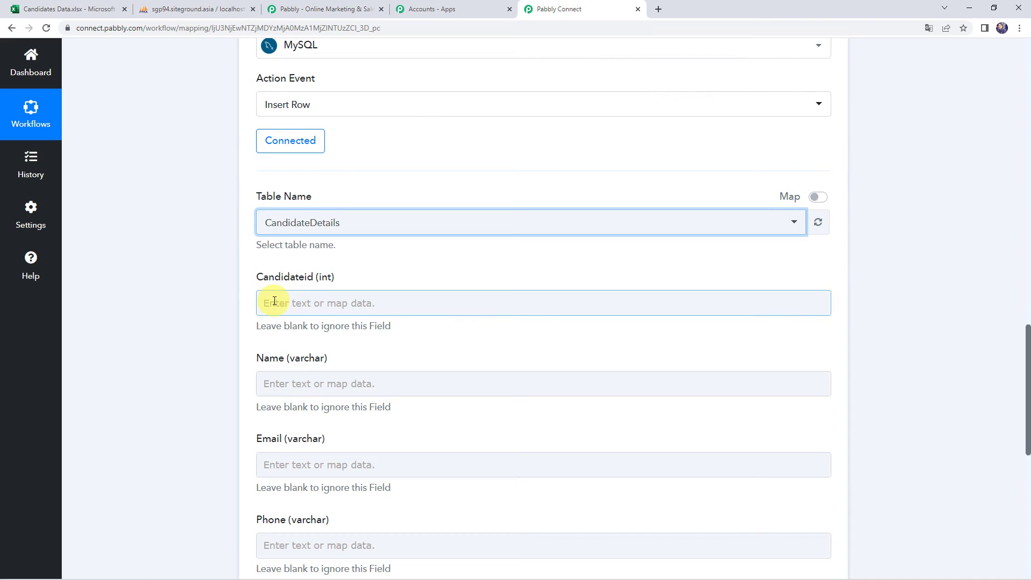
- Map the Name field to the Excel step's Text 0 0 value (Demo Name)
{"action": "scroll", "coordinate": [241, 430], "scroll_direction": "down", "scroll_amount": 3}
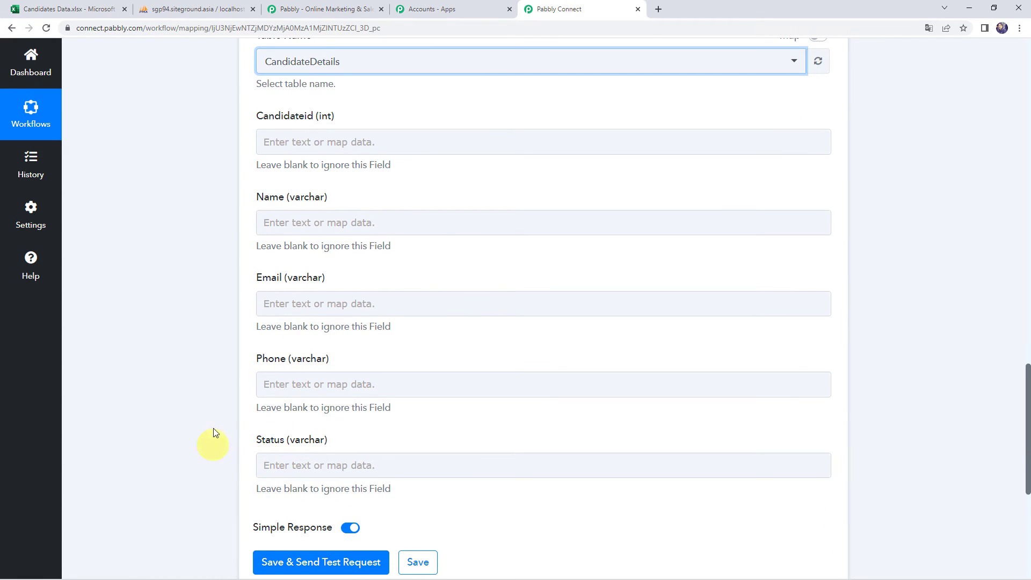
{"action": "scroll", "coordinate": [185, 236], "scroll_direction": "up", "scroll_amount": 15}
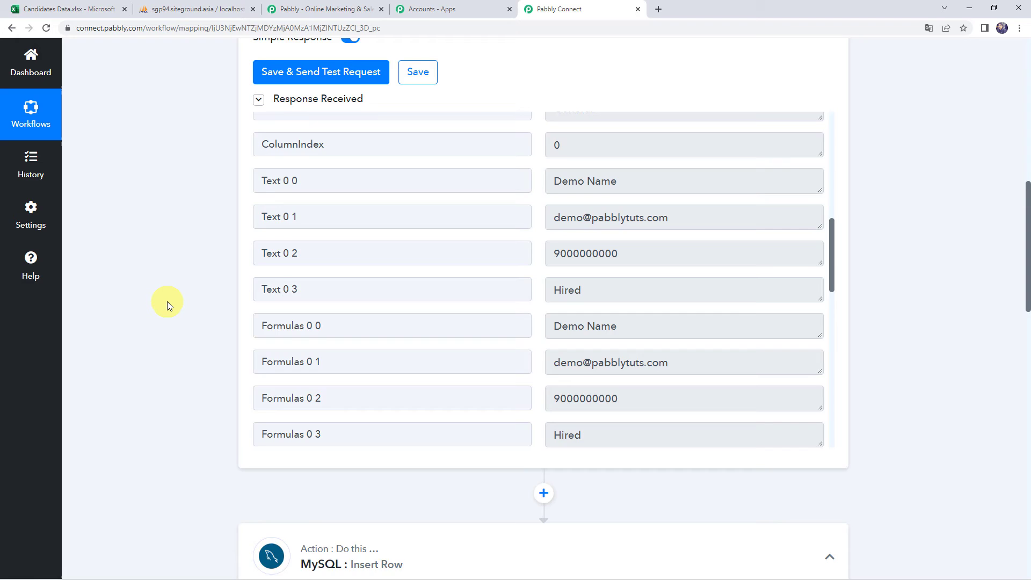
{"action": "scroll", "coordinate": [166, 301], "scroll_direction": "down", "scroll_amount": 13}
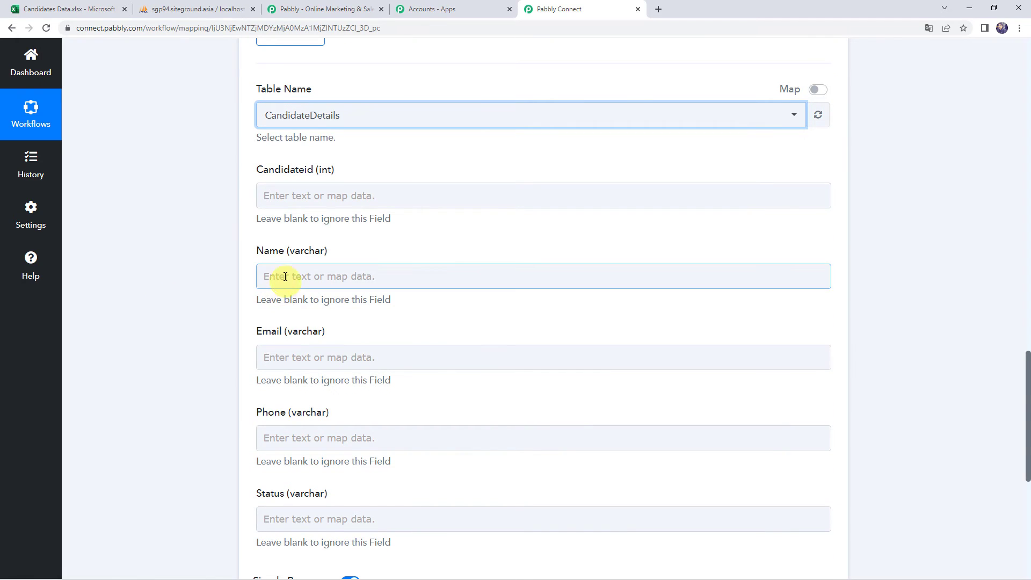
{"action": "left_click", "coordinate": [285, 277]}
{"action": "scroll", "coordinate": [215, 295], "scroll_direction": "down", "scroll_amount": 1}
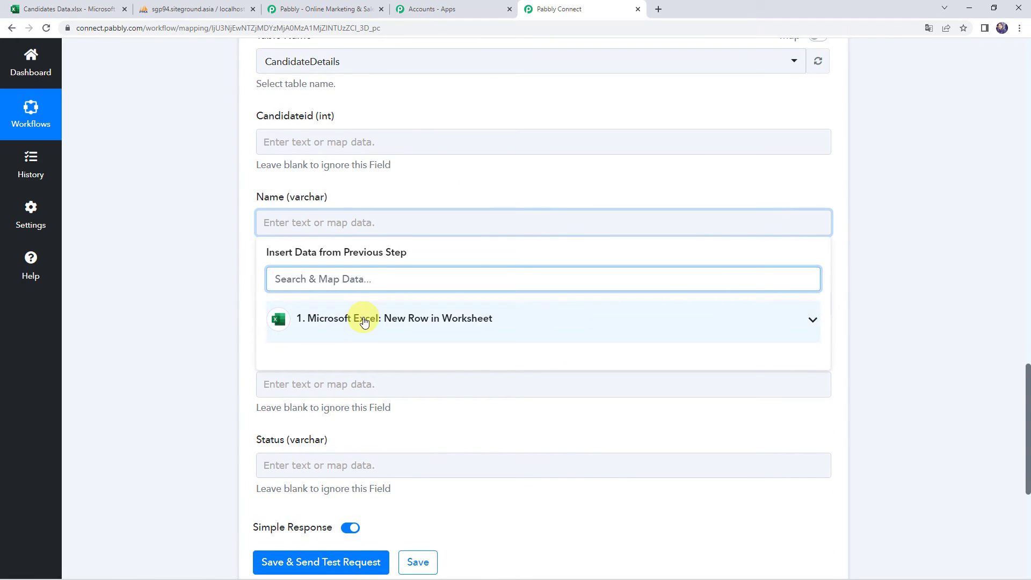
{"action": "left_click", "coordinate": [365, 322]}
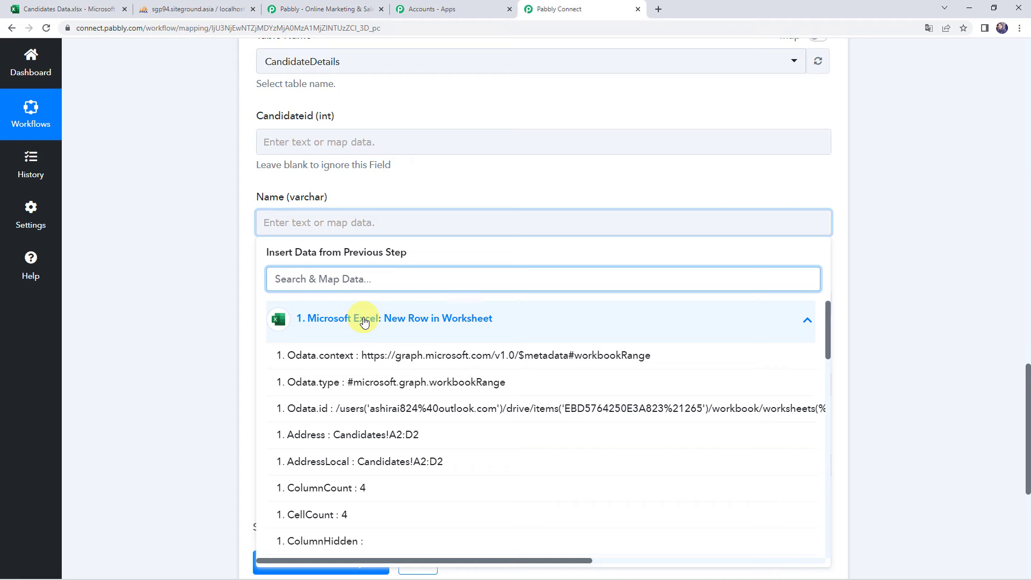
{"action": "scroll", "coordinate": [365, 323], "scroll_direction": "down", "scroll_amount": 1}
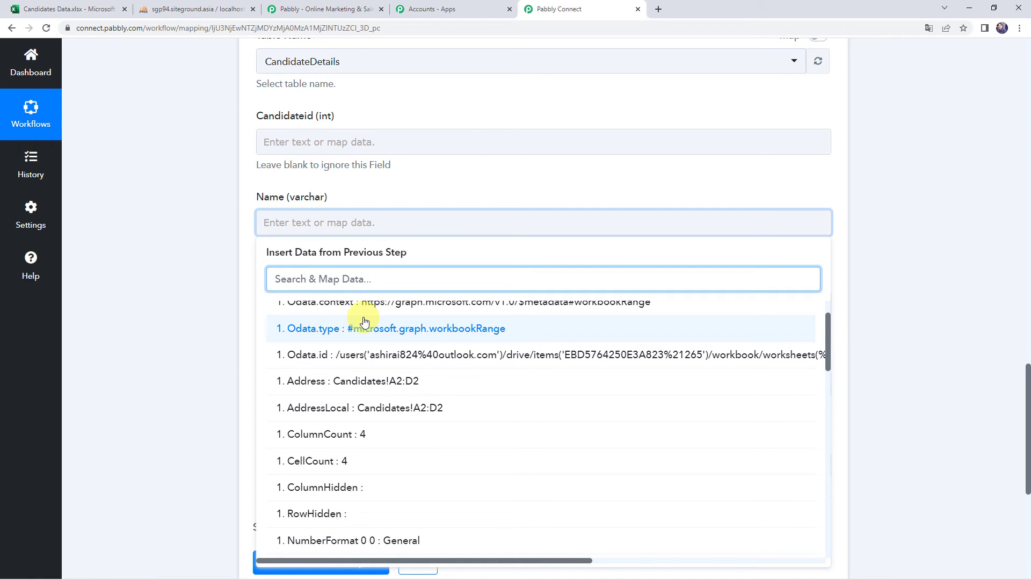
{"action": "type", "text": "dem"}
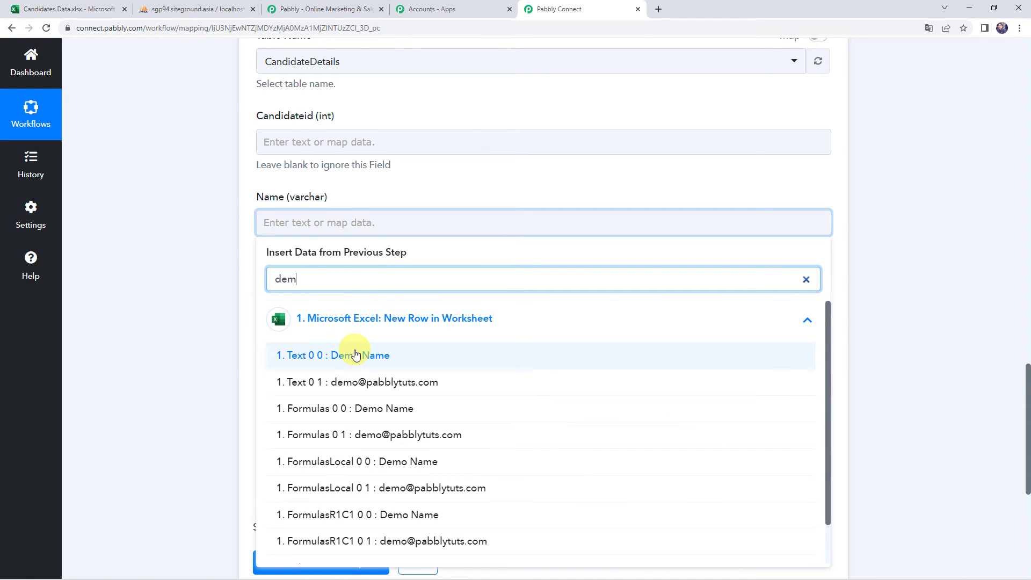
{"action": "left_click", "coordinate": [340, 355]}
{"action": "left_click", "coordinate": [227, 310]}
- Map Email to Text 0 1, replacing the mistakenly chosen Formulas 0 1 value
{"action": "left_click", "coordinate": [276, 257]}
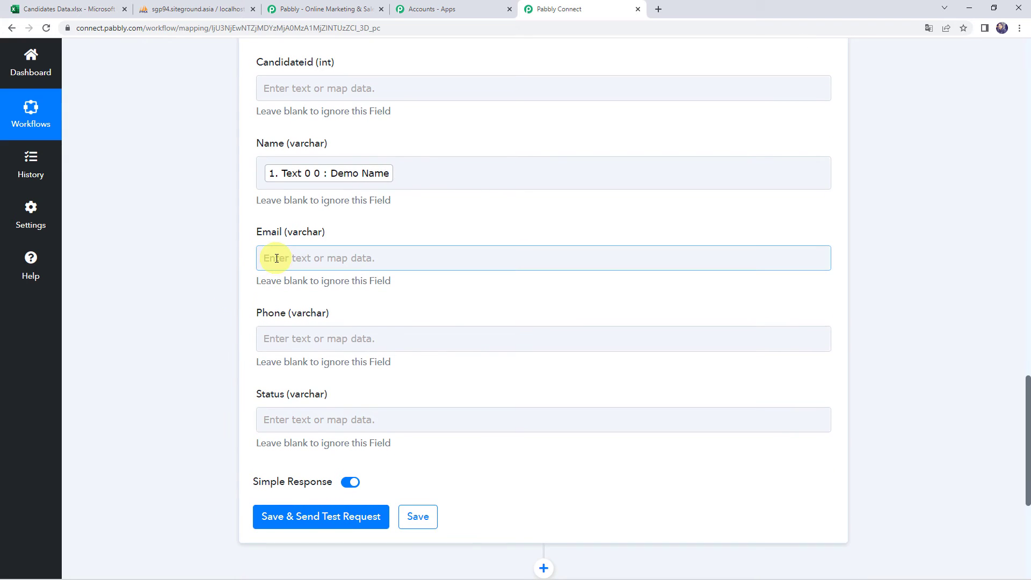
{"action": "scroll", "coordinate": [325, 408], "scroll_direction": "down", "scroll_amount": 10}
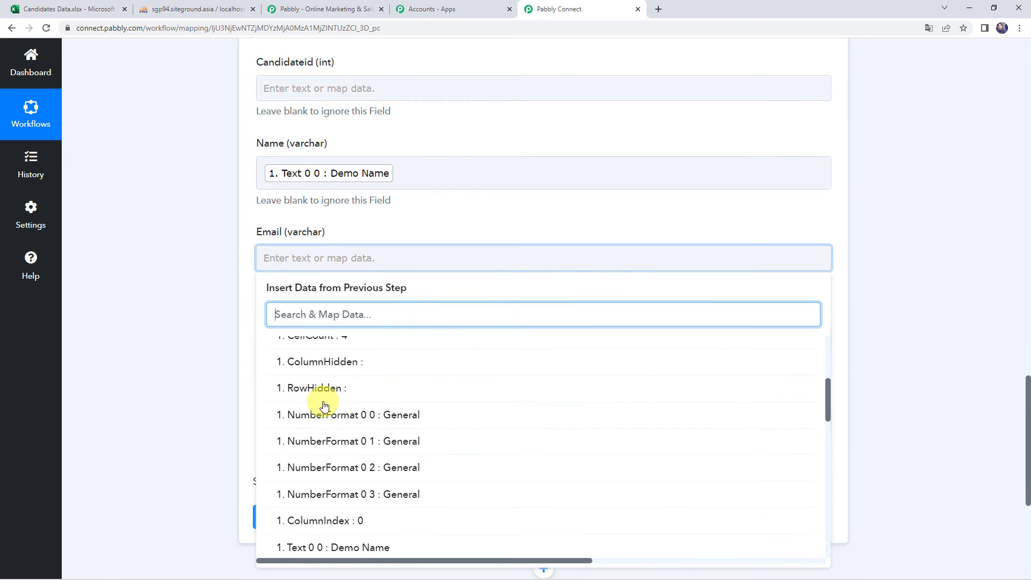
{"action": "left_click", "coordinate": [329, 413]}
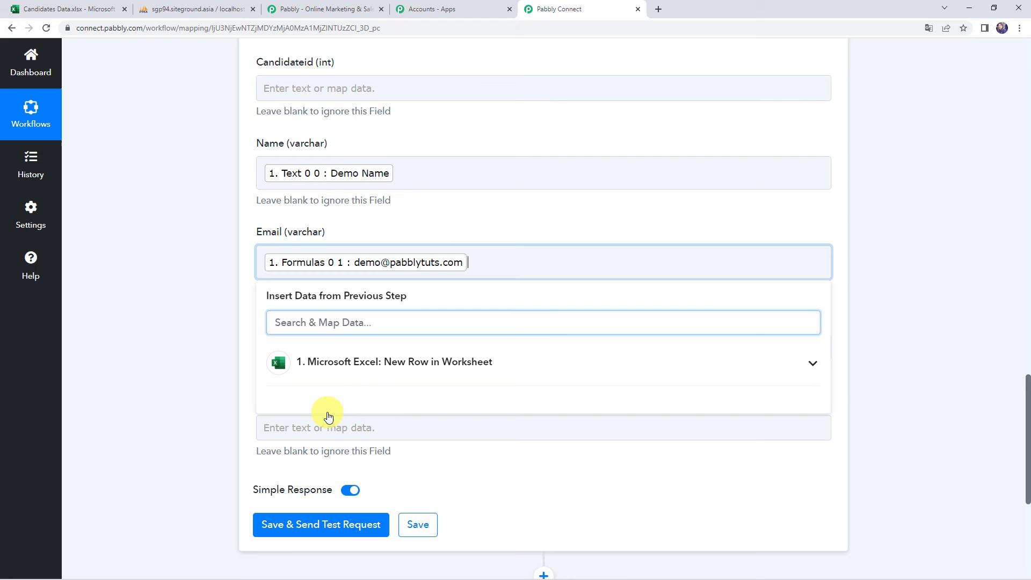
{"action": "key", "text": "BackSpace"}
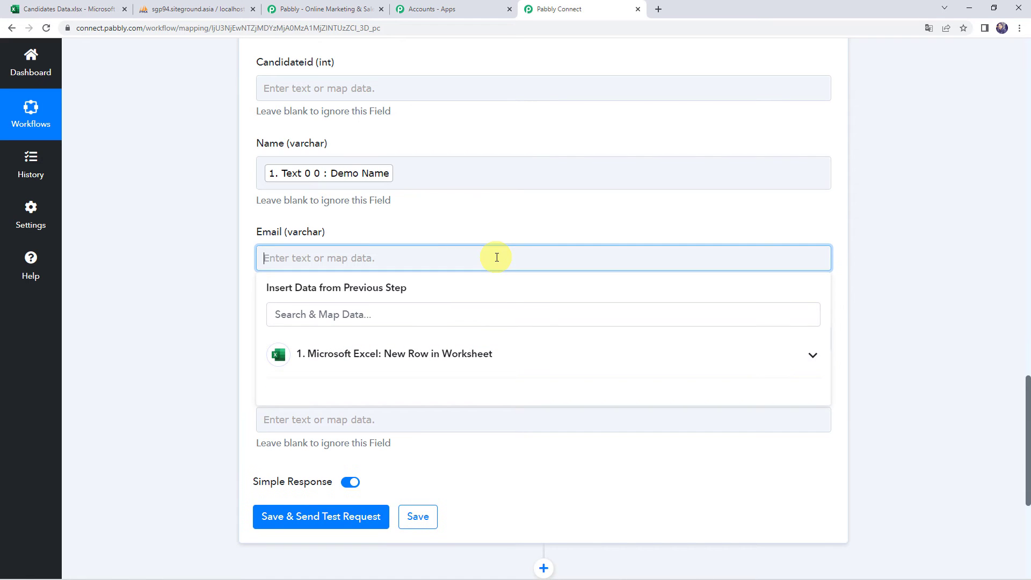
{"action": "left_click", "coordinate": [331, 360]}
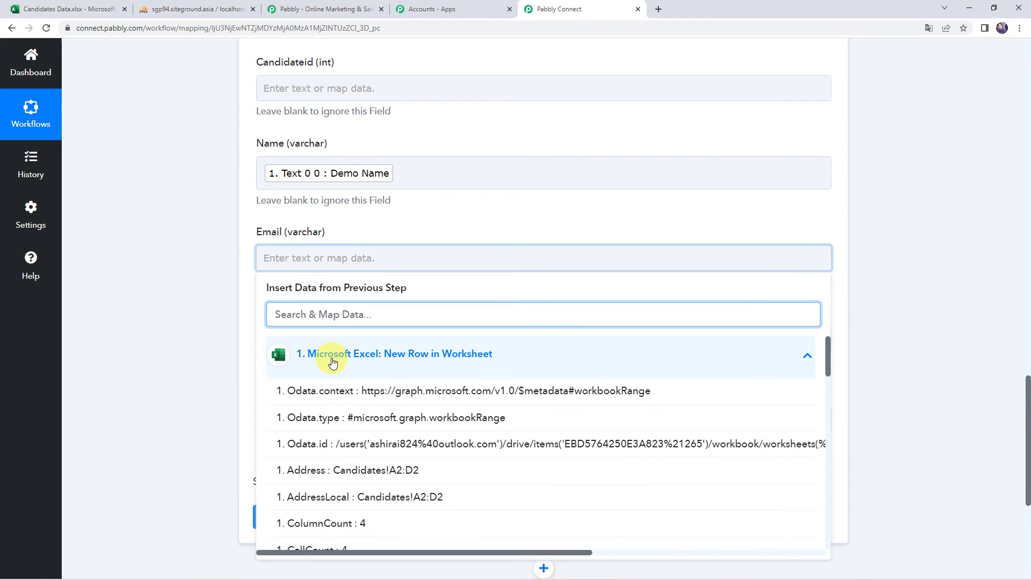
{"action": "type", "text": "@"}
{"action": "left_click", "coordinate": [322, 391]}
{"action": "left_click", "coordinate": [134, 373]}
- Map the Phone field to the Excel step's Text 0 2 phone value
{"action": "scroll", "coordinate": [272, 252], "scroll_direction": "down", "scroll_amount": 2}
{"action": "left_click", "coordinate": [272, 239]}
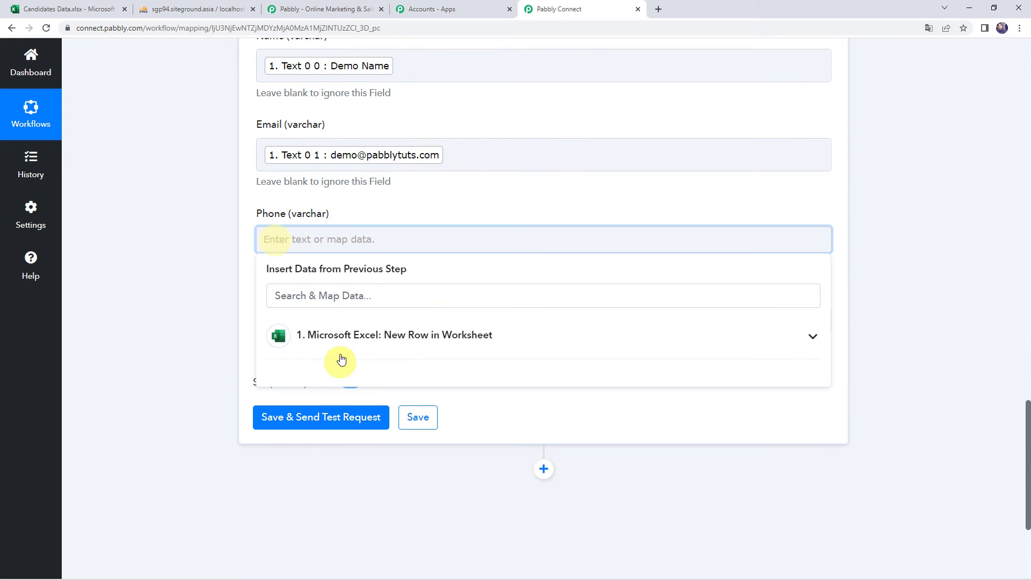
{"action": "left_click", "coordinate": [340, 339]}
{"action": "type", "text": "00"}
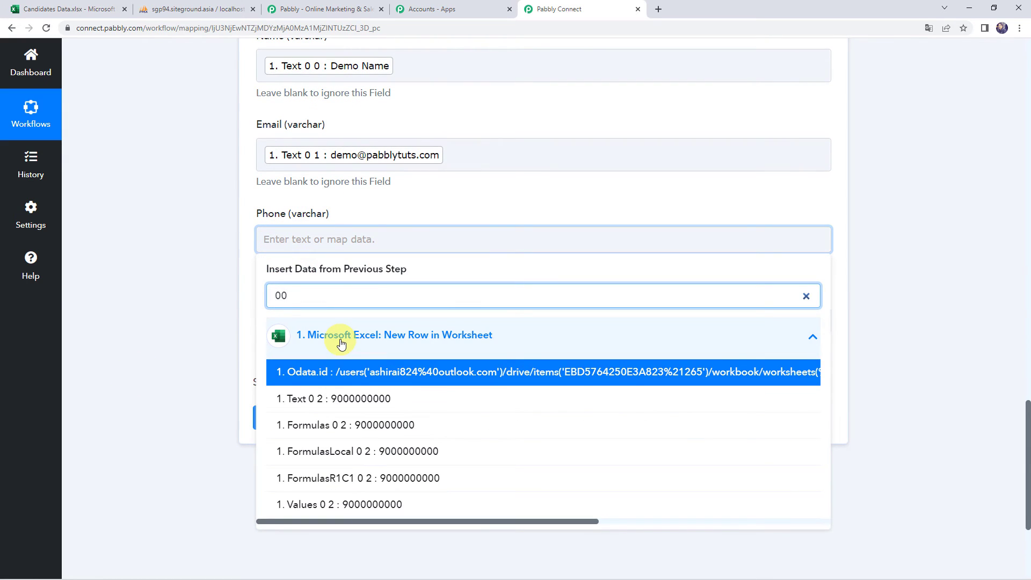
{"action": "left_click", "coordinate": [345, 398]}
{"action": "left_click", "coordinate": [170, 318]}
- Map the Status field to the Excel step's Text 0 3 value (Hired)
{"action": "left_click", "coordinate": [292, 340]}
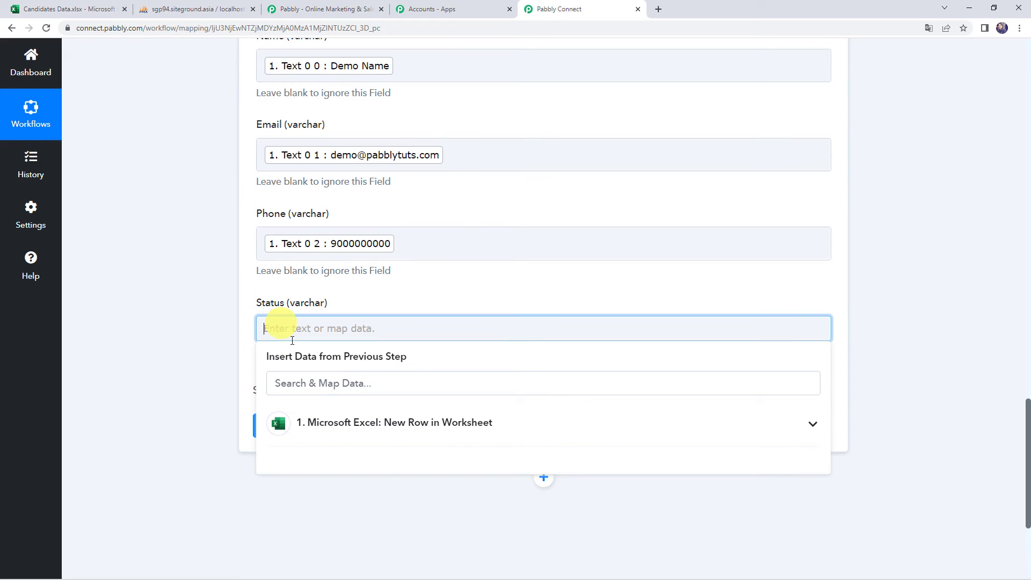
{"action": "left_click", "coordinate": [323, 422]}
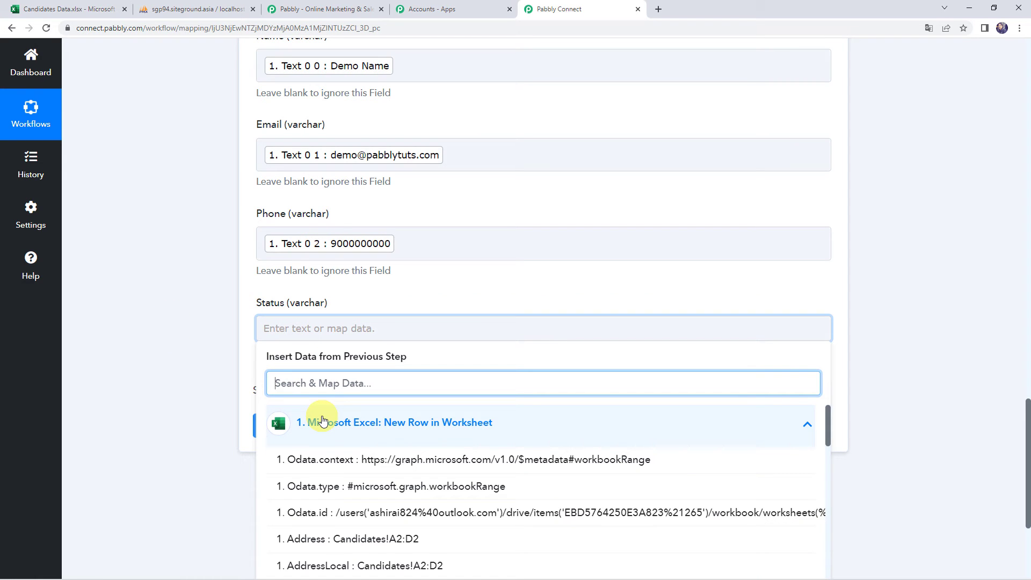
{"action": "type", "text": "hi"}
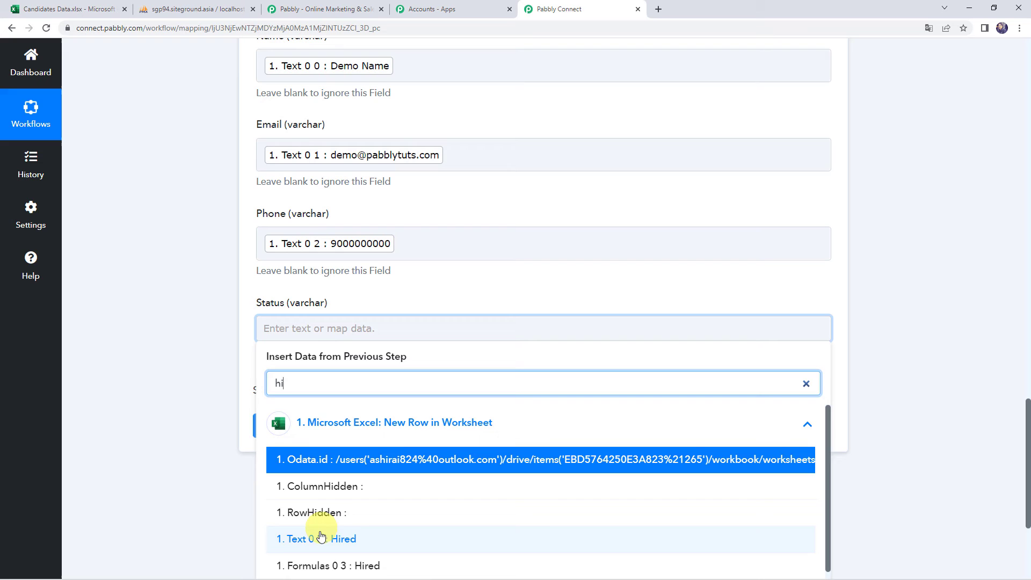
{"action": "left_click", "coordinate": [296, 537]}
{"action": "left_click", "coordinate": [145, 336]}
{"action": "scroll", "coordinate": [164, 359], "scroll_direction": "up", "scroll_amount": 6}
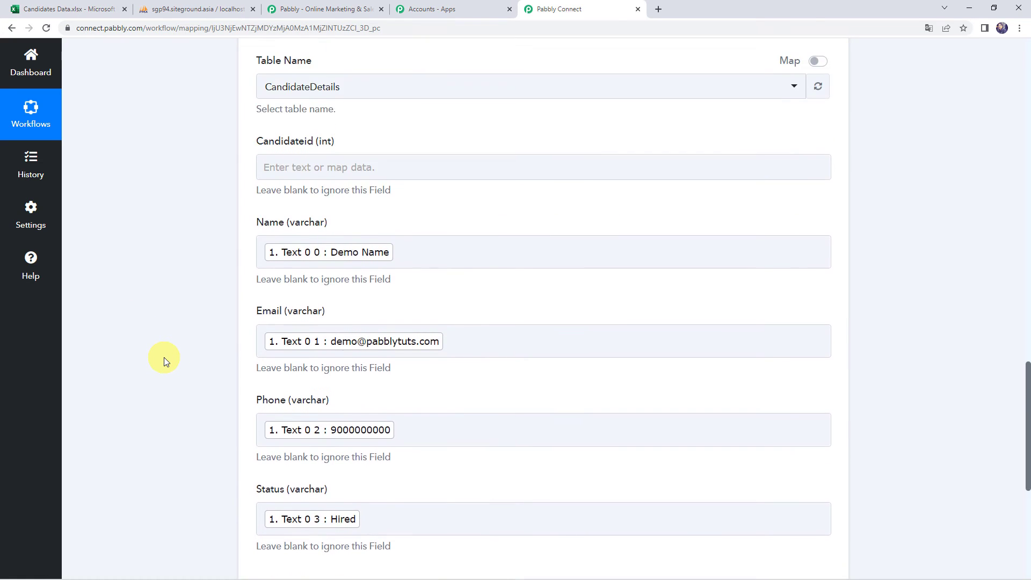
{"action": "scroll", "coordinate": [164, 359], "scroll_direction": "down", "scroll_amount": 6}
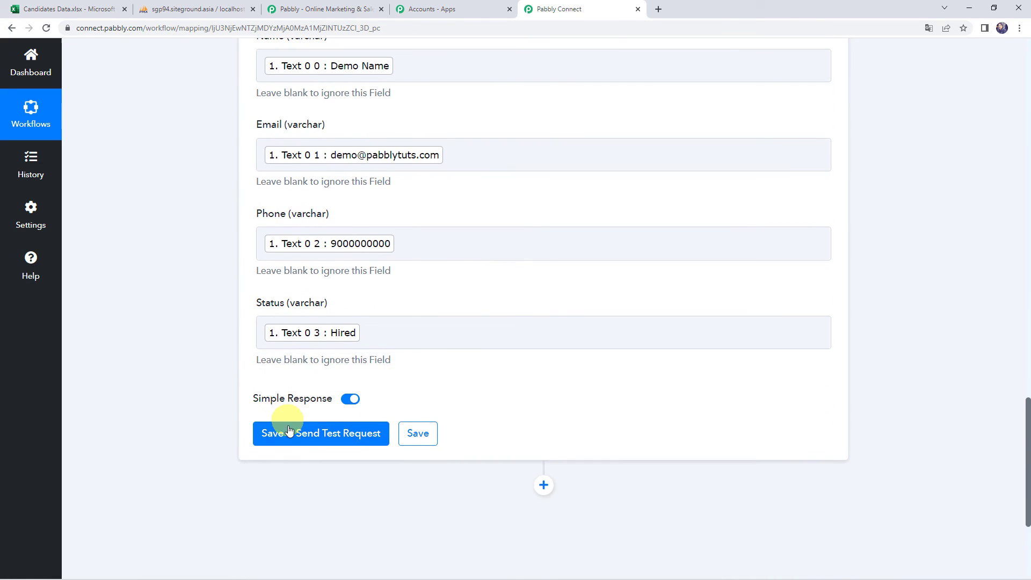
- Send the test request and check the response shows Status success and Inserted Id 5
{"action": "left_click", "coordinate": [287, 433]}
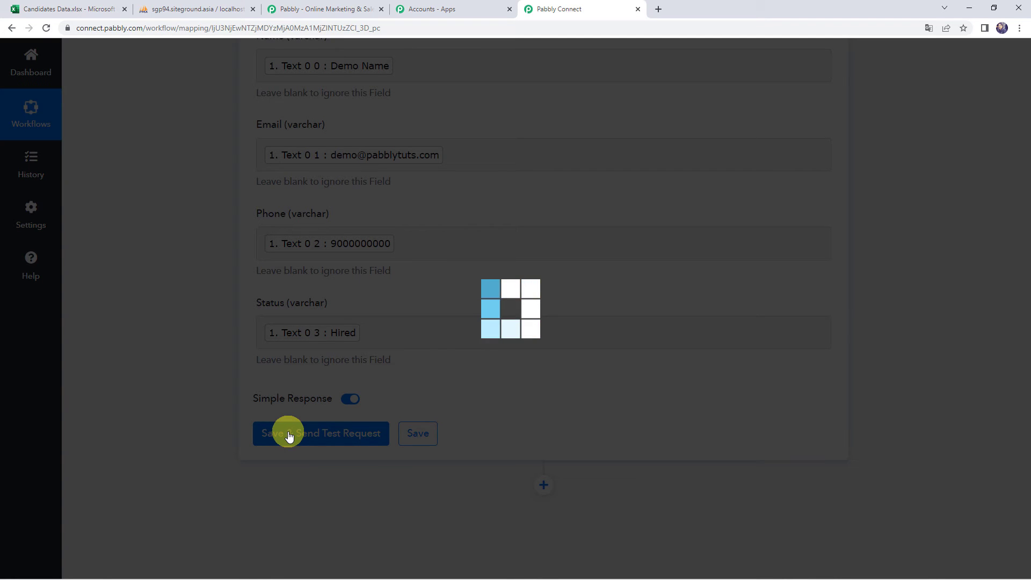
{"action": "scroll", "coordinate": [178, 359], "scroll_direction": "down", "scroll_amount": 2}
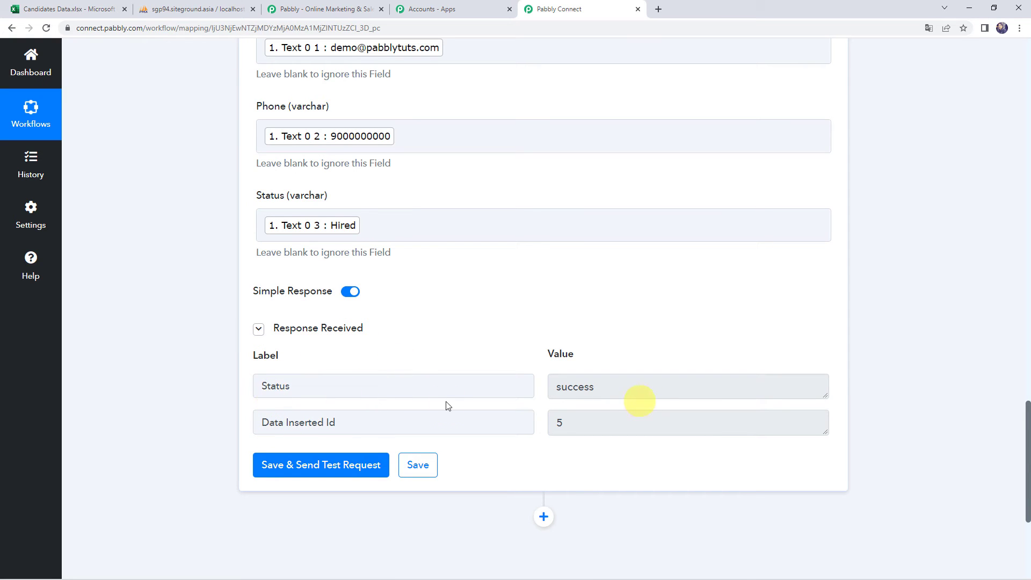
{"action": "left_click", "coordinate": [362, 422]}
{"action": "left_click", "coordinate": [594, 423]}
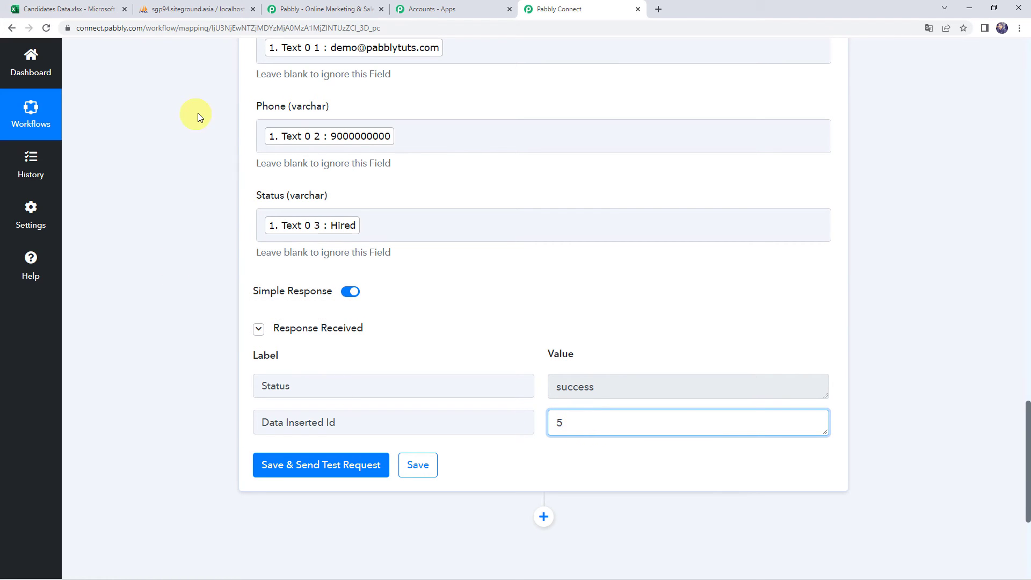
- Reload CandidateDetails in phpMyAdmin to see row 5 (Demo Name, Hired), then return to the workflow
{"action": "left_click", "coordinate": [186, 9]}
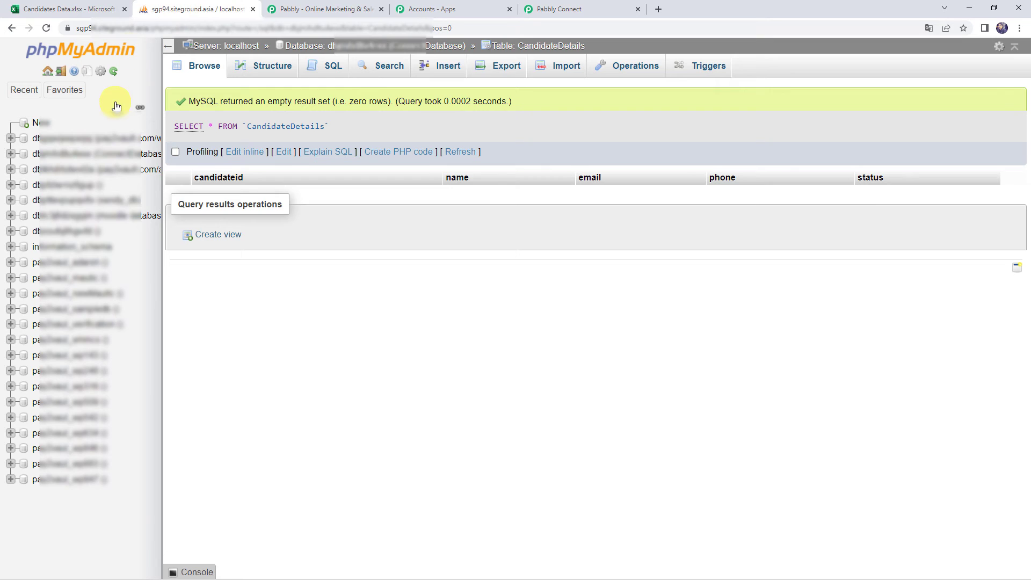
{"action": "left_click", "coordinate": [46, 28]}
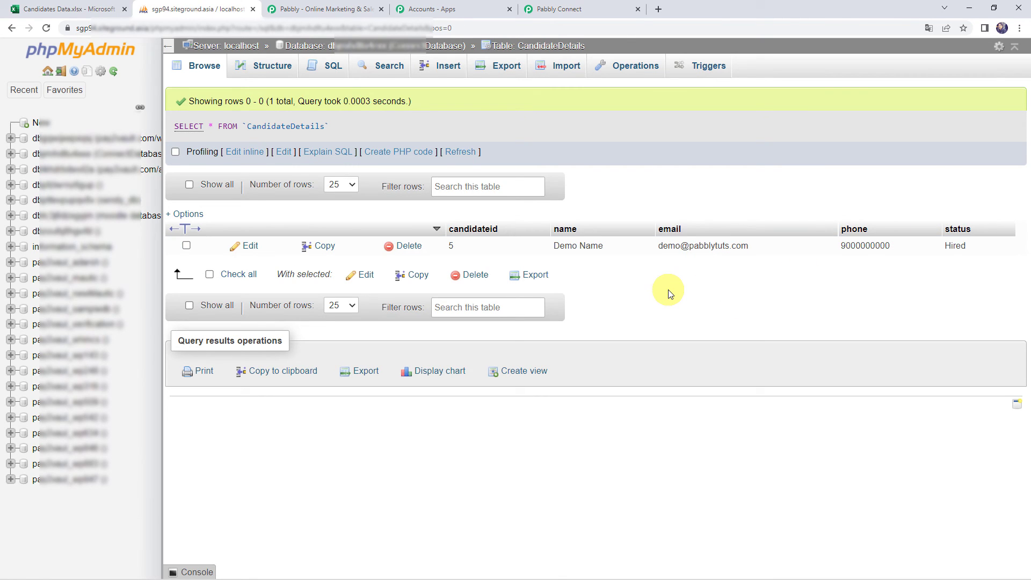
{"action": "left_click", "coordinate": [600, 10]}
- Save the MySQL Insert Row action, acknowledge the success message, and bring up Candidates Data.xlsx
{"action": "left_click", "coordinate": [403, 478]}
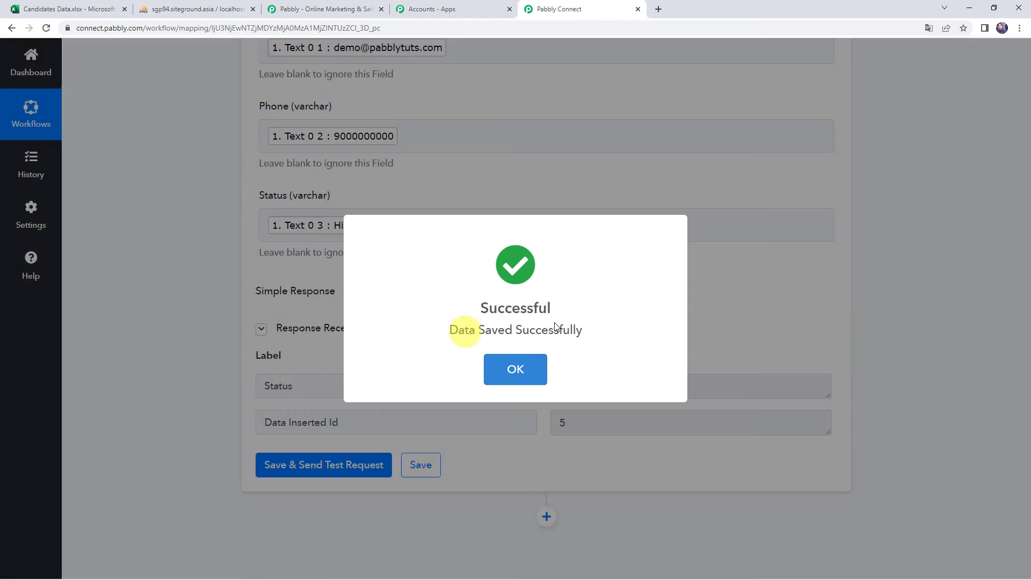
{"action": "left_click", "coordinate": [524, 356]}
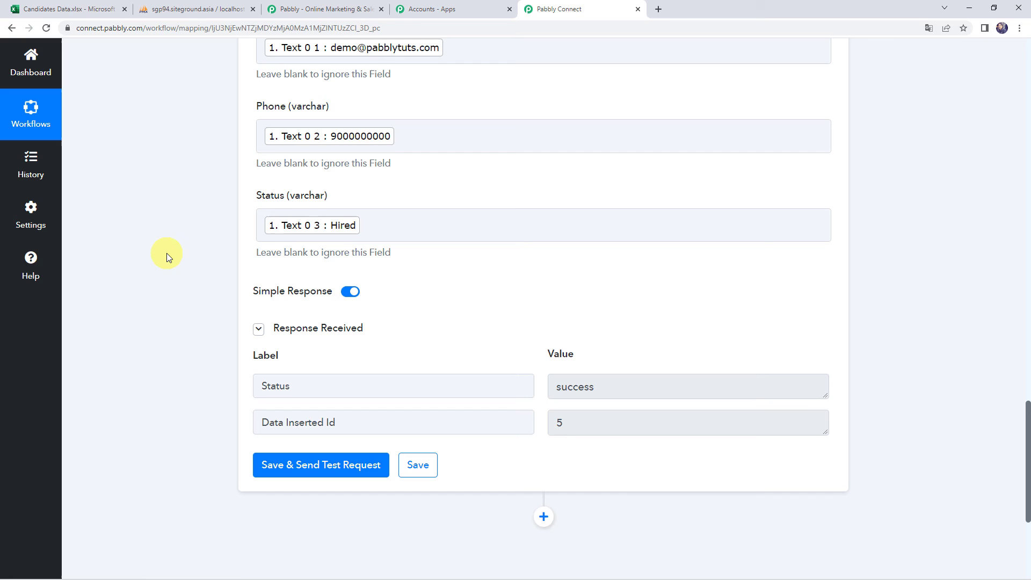
{"action": "left_click", "coordinate": [67, 9]}
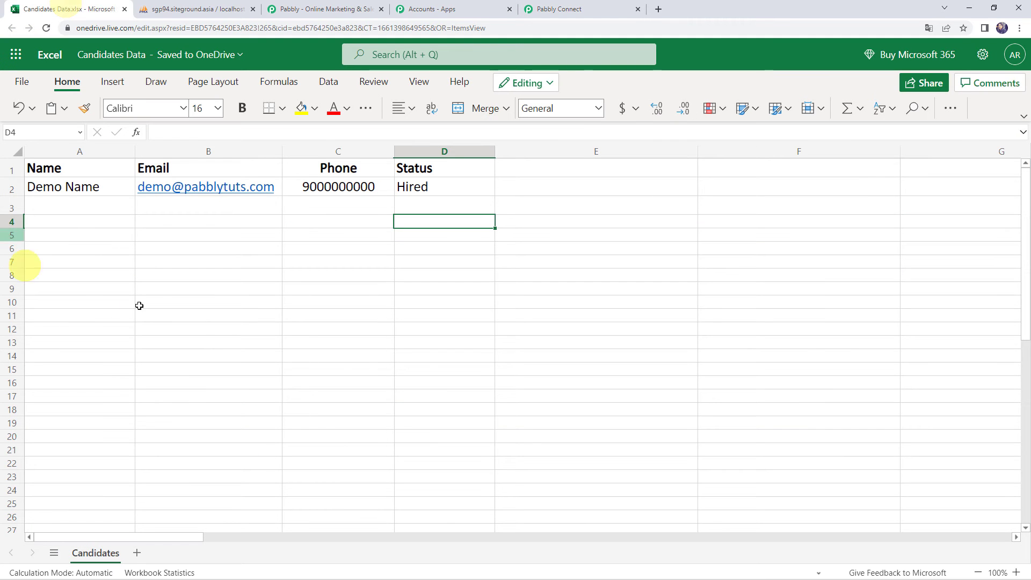
- Enter 'Dummy Name' in A3 and the dummy e-mail address in B3
{"action": "left_click", "coordinate": [76, 210]}
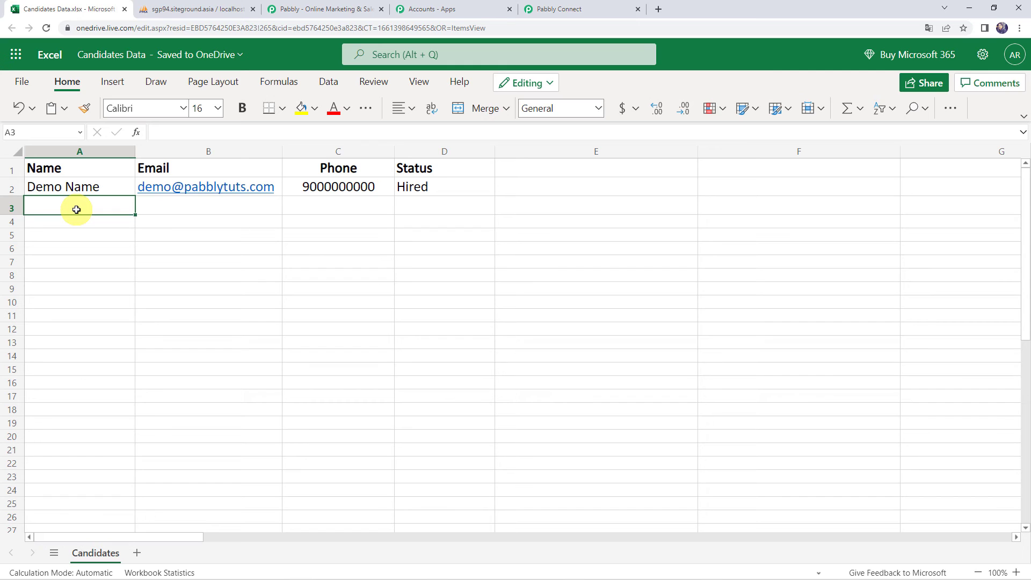
{"action": "type", "text": "Dummy"}
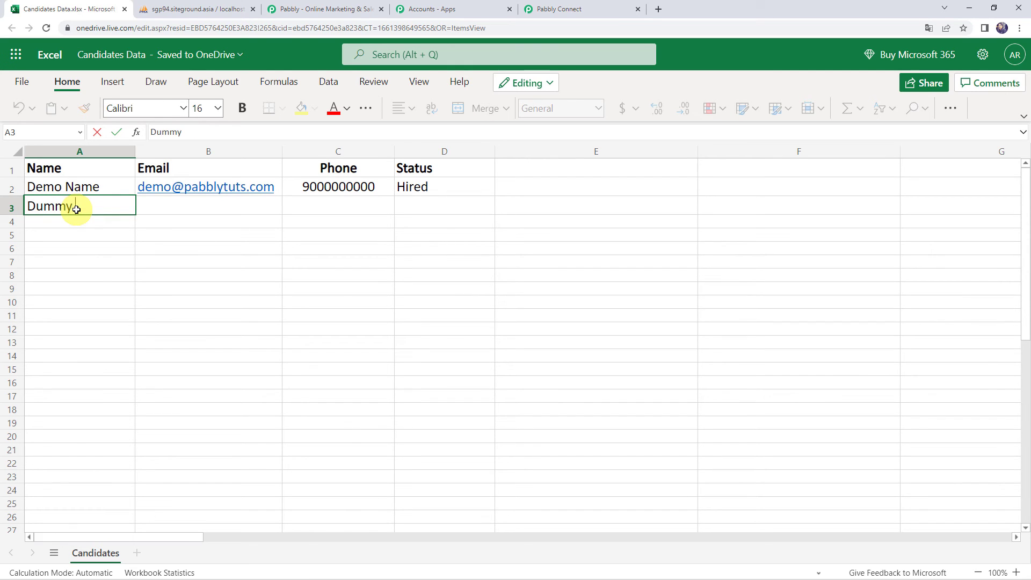
{"action": "type", "text": " Name"}
{"action": "key", "text": "Tab"}
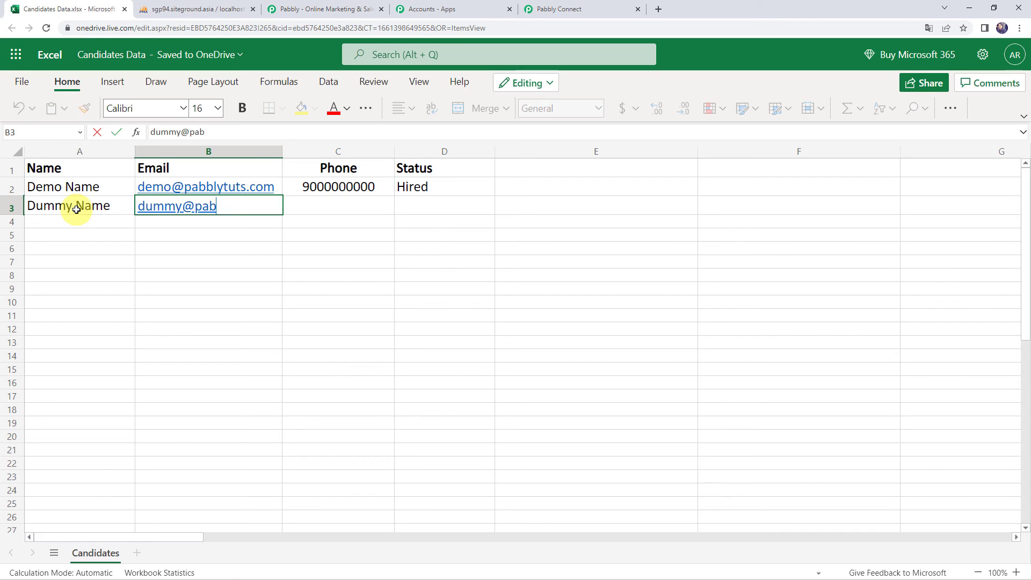
{"action": "key", "text": "Tab"}
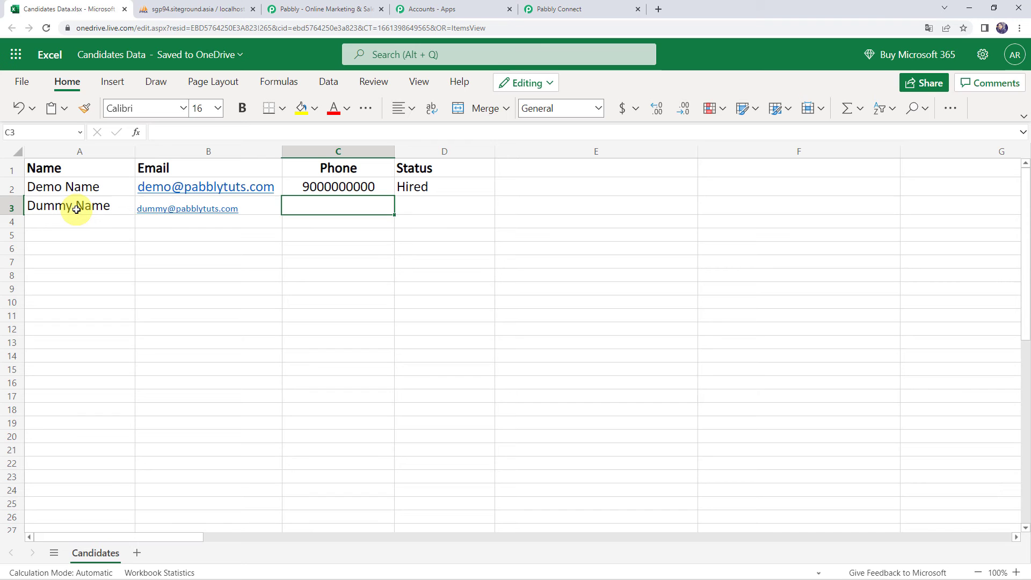
- Widen the Email column B and set its font size to 16
{"action": "left_click_drag", "start_coordinate": [281, 151], "coordinate": [299, 148]}
{"action": "left_click", "coordinate": [238, 153]}
{"action": "left_click", "coordinate": [215, 108]}
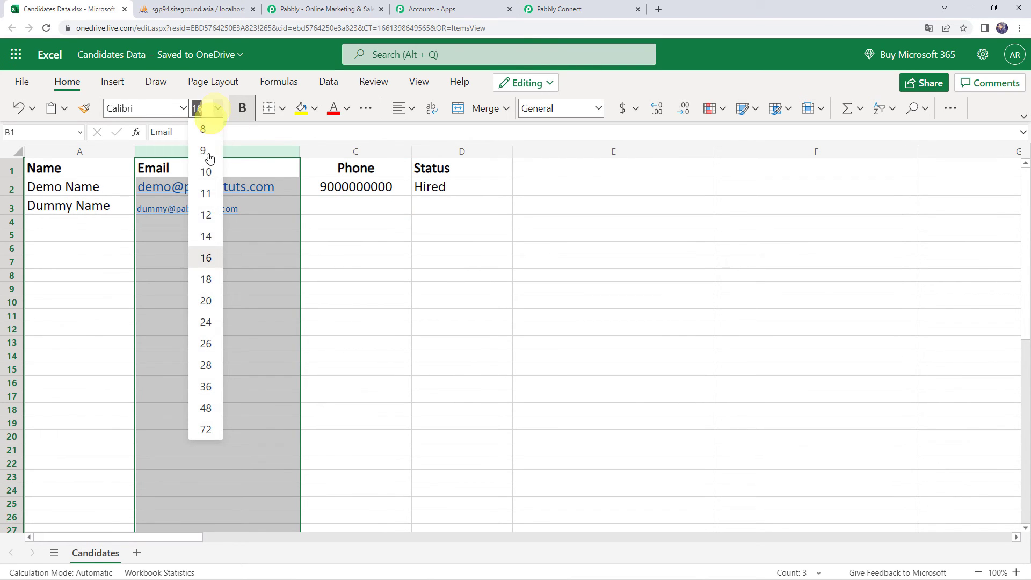
{"action": "left_click", "coordinate": [206, 258]}
- Fill C3 with the dummy phone number and D3 with status Offered, then go to phpMyAdmin
{"action": "left_click", "coordinate": [333, 206]}
{"action": "type", "text": "8000000000"}
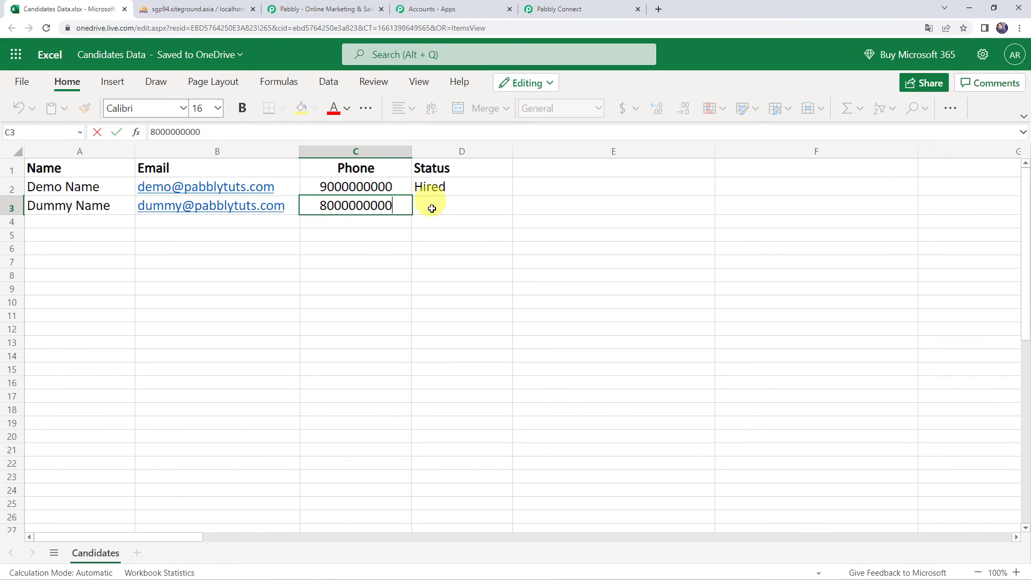
{"action": "left_click", "coordinate": [432, 207]}
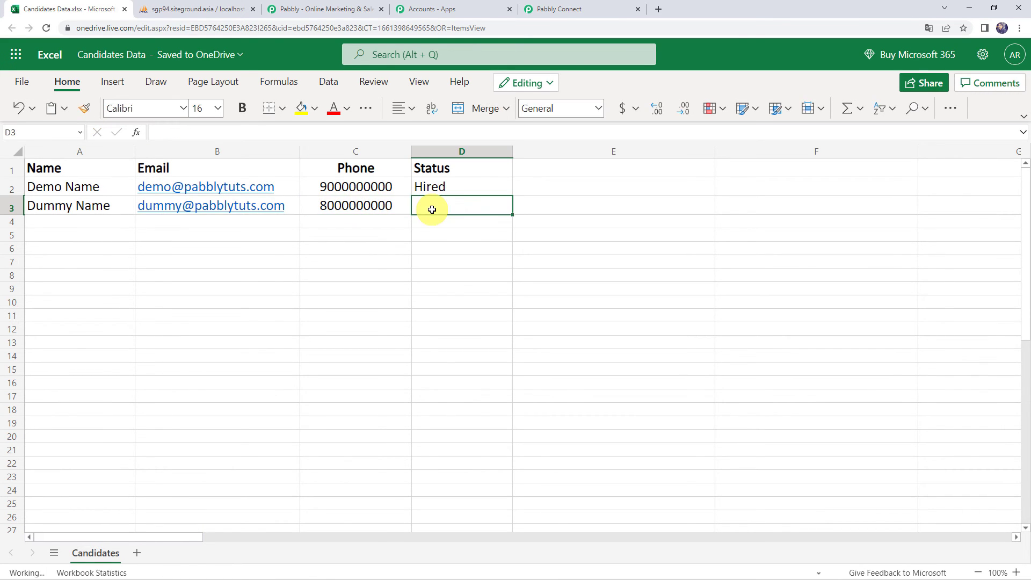
{"action": "type", "text": "Offered"}
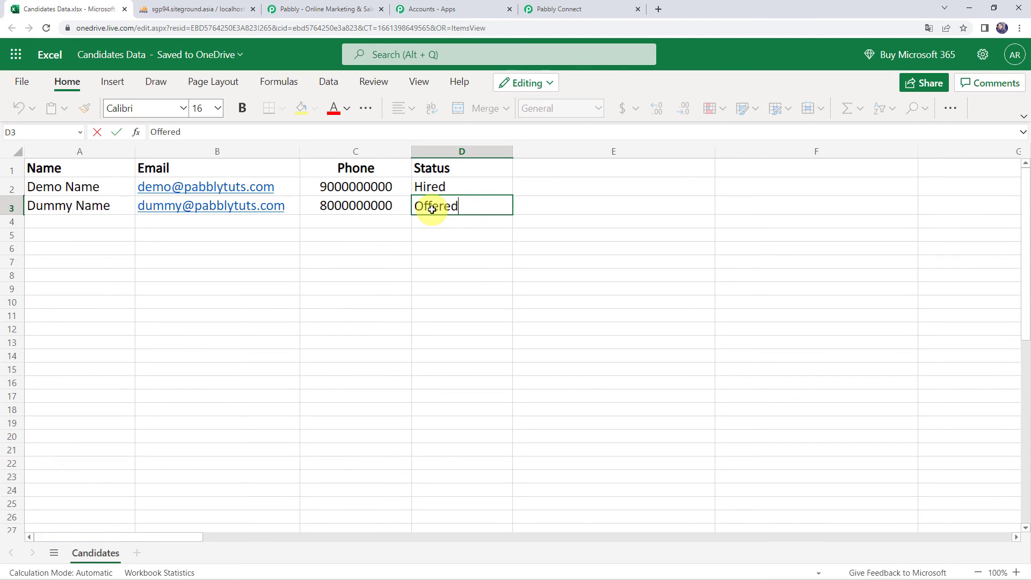
{"action": "key", "text": "Return"}
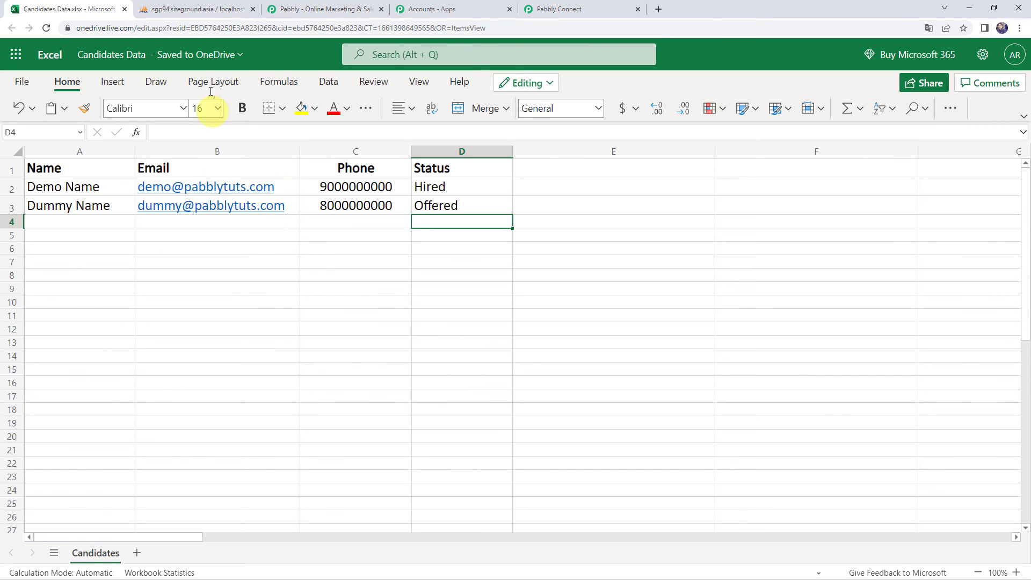
{"action": "left_click", "coordinate": [179, 13]}
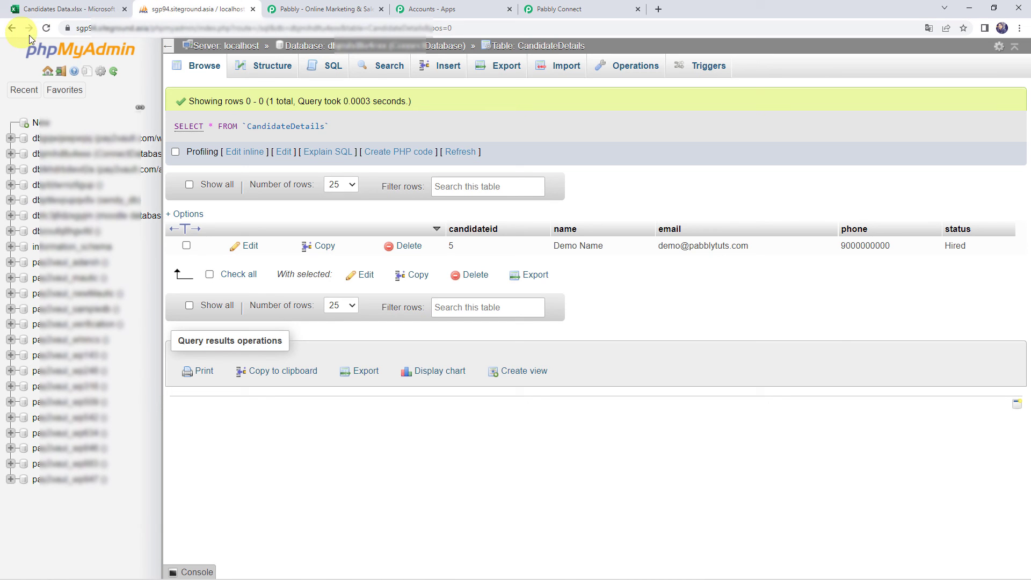
- Reload CandidateDetails until row 6 (Dummy Name, Offered) appears, comparing it with the spreadsheet
{"action": "left_click", "coordinate": [46, 29]}
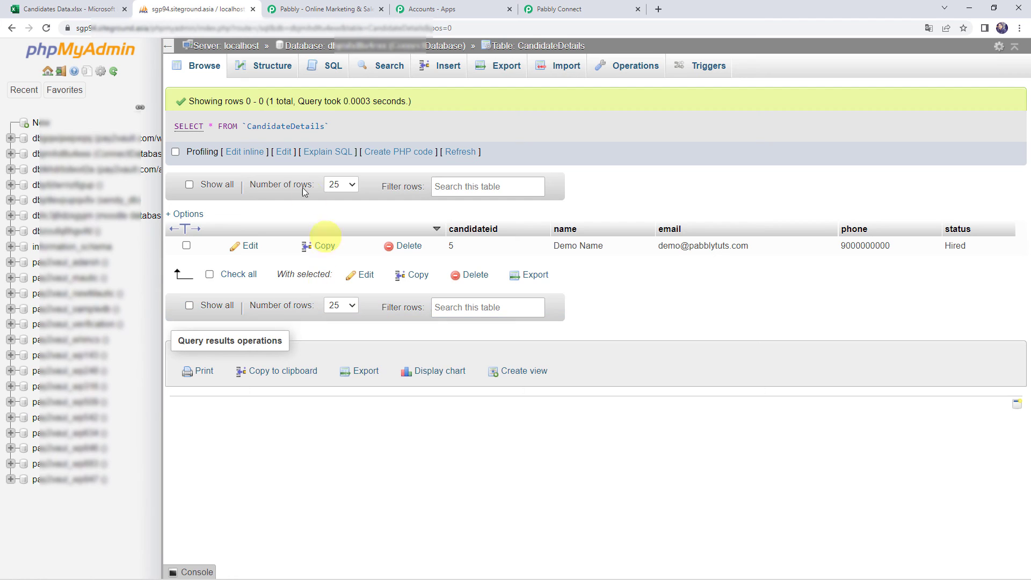
{"action": "left_click", "coordinate": [46, 31]}
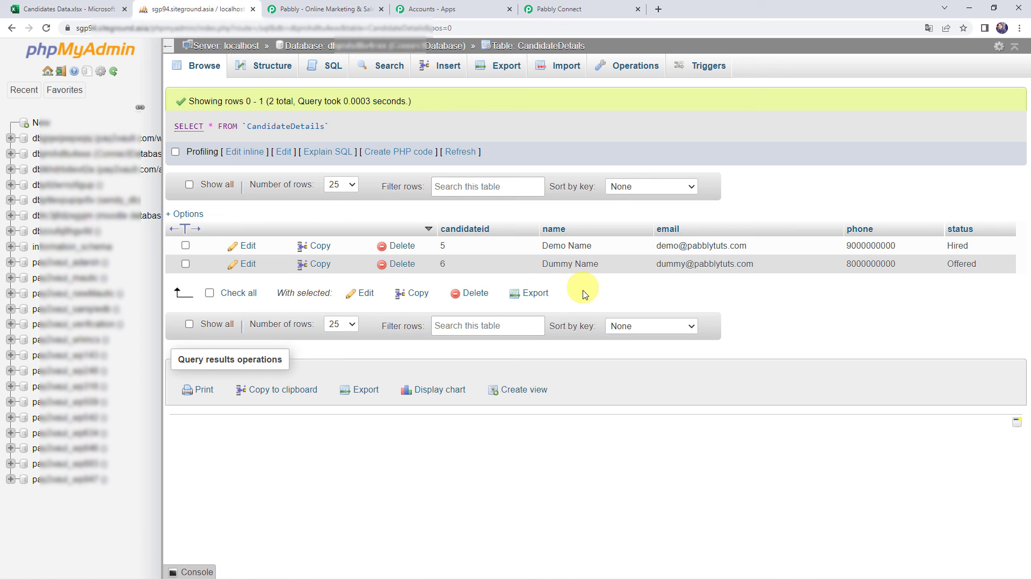
{"action": "left_click", "coordinate": [76, 12]}
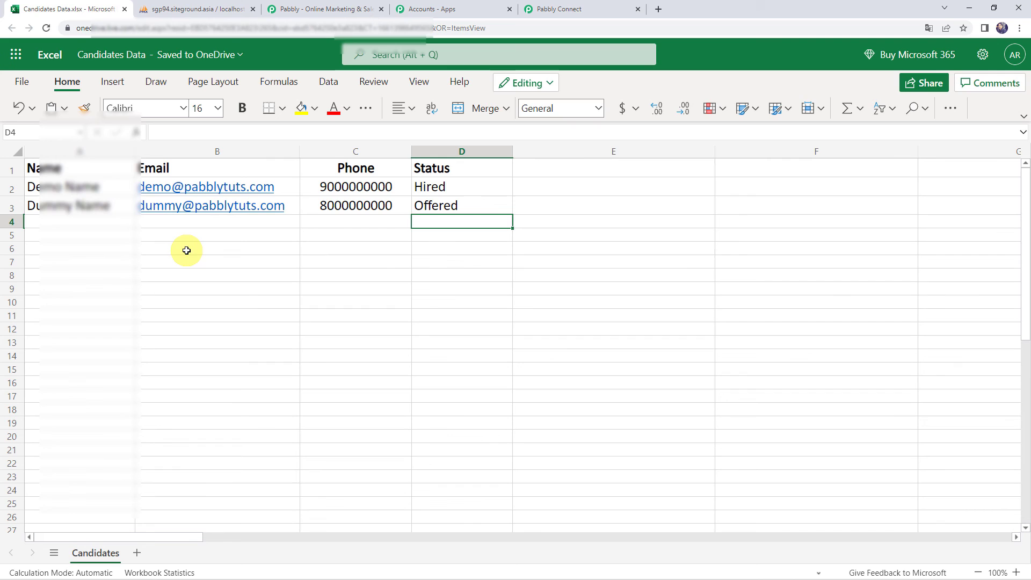
{"action": "left_click", "coordinate": [182, 9]}
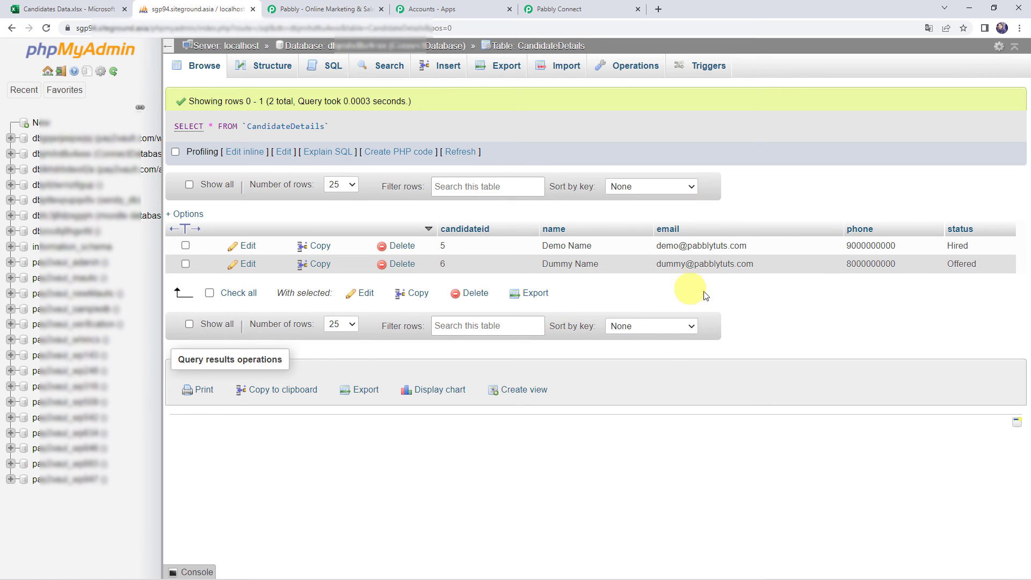
- Back in Pabbly Connect, collapse the MySQL Insert Row and Microsoft Excel trigger cards
{"action": "left_click", "coordinate": [588, 12]}
{"action": "scroll", "coordinate": [208, 216], "scroll_direction": "up", "scroll_amount": 10}
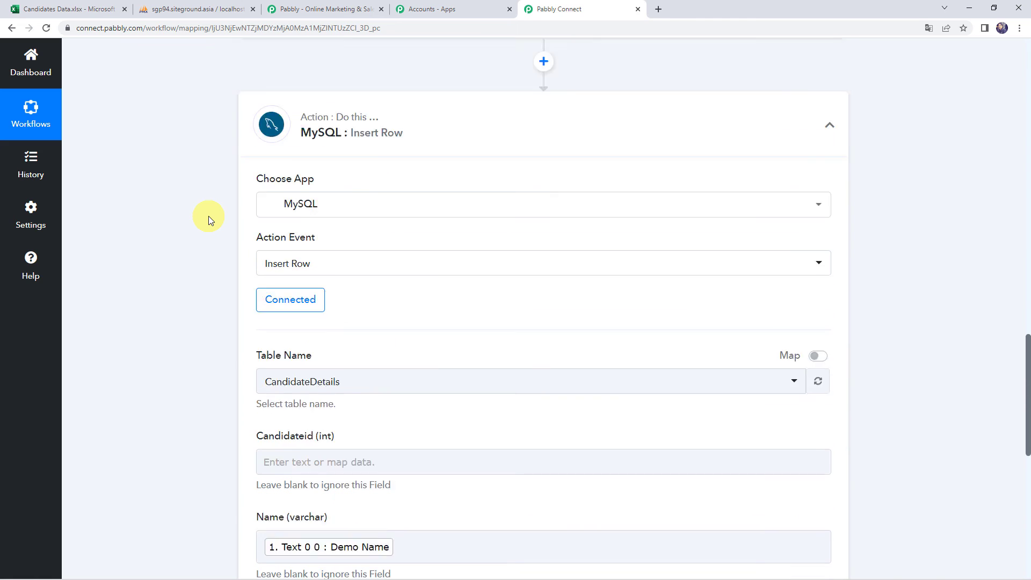
{"action": "left_click", "coordinate": [506, 179]}
{"action": "scroll", "coordinate": [505, 175], "scroll_direction": "up", "scroll_amount": 15}
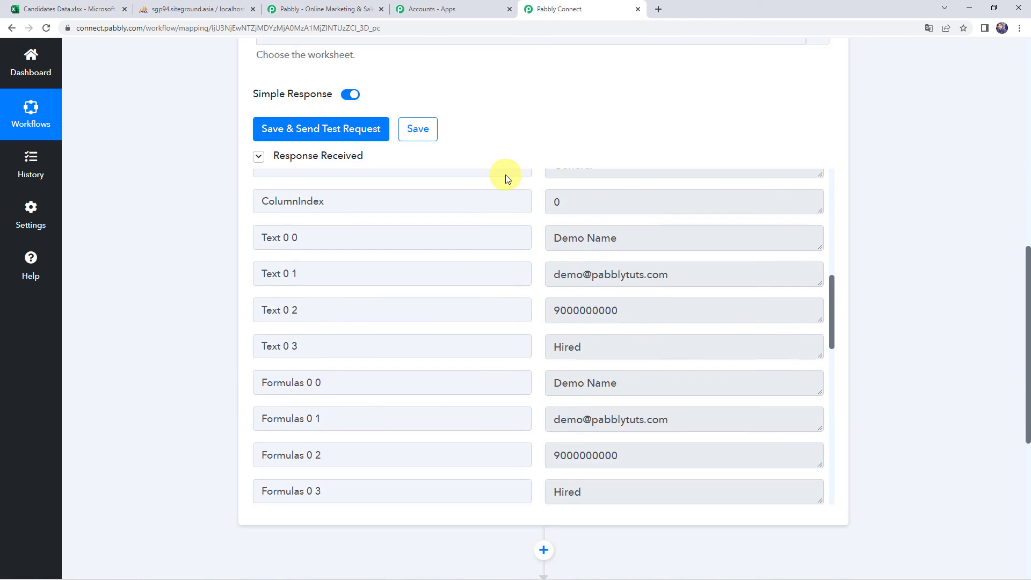
{"action": "left_click", "coordinate": [497, 227]}
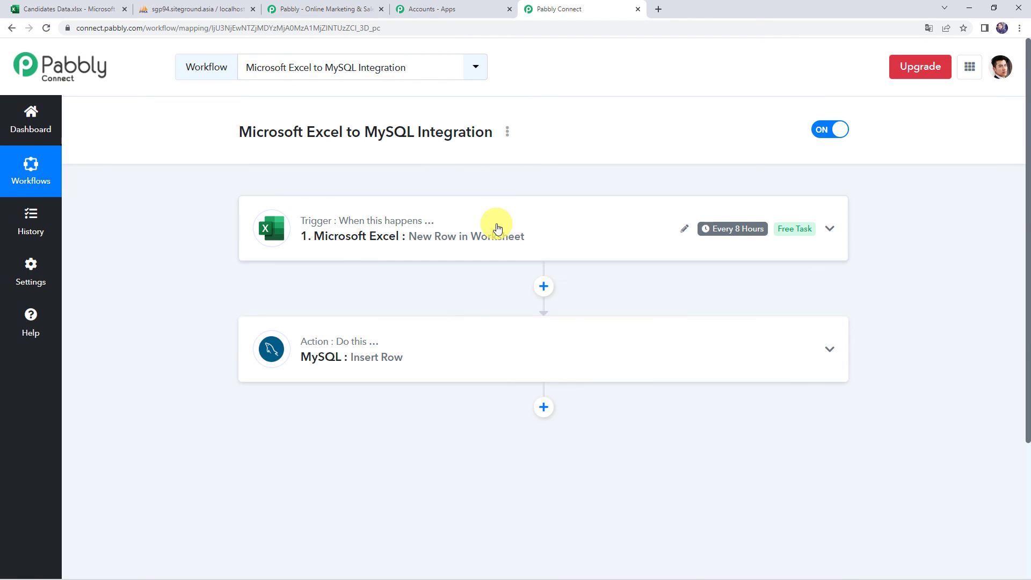